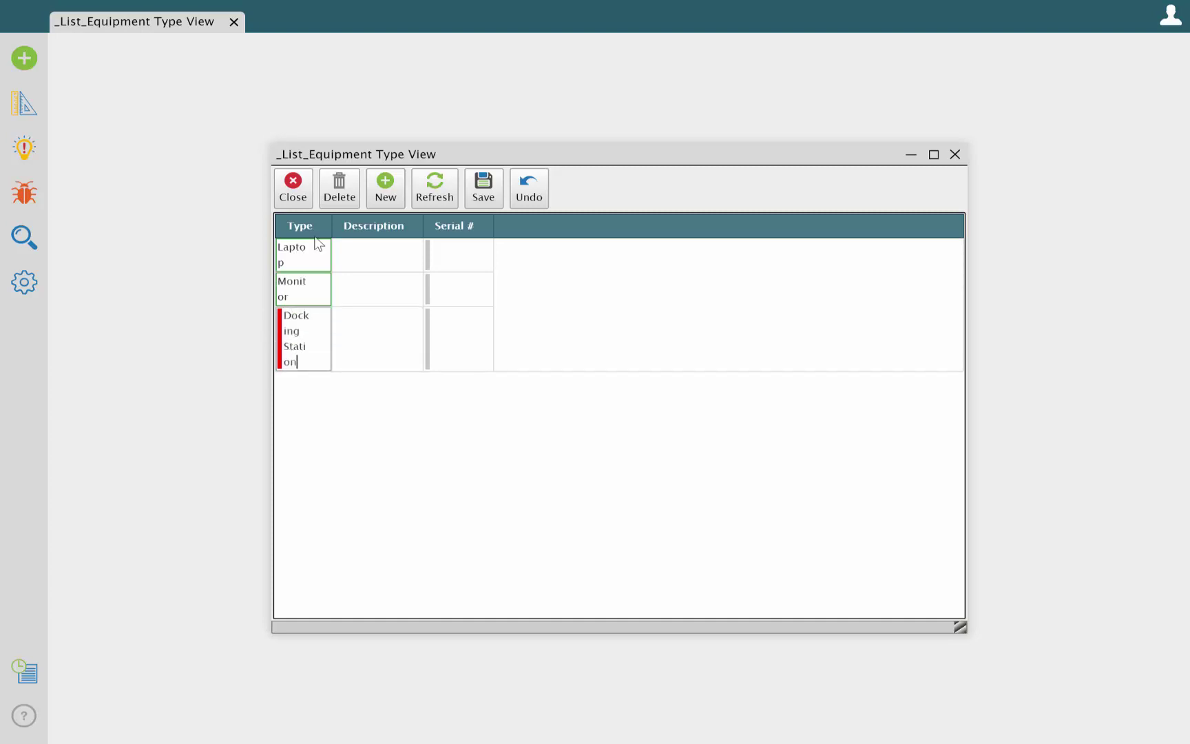
# Widen the Type column of the equipment type list, save the records and close the view.
pyautogui.moveTo(331, 227); pyautogui.dragTo(420, 226)
pyautogui.click(482, 199)
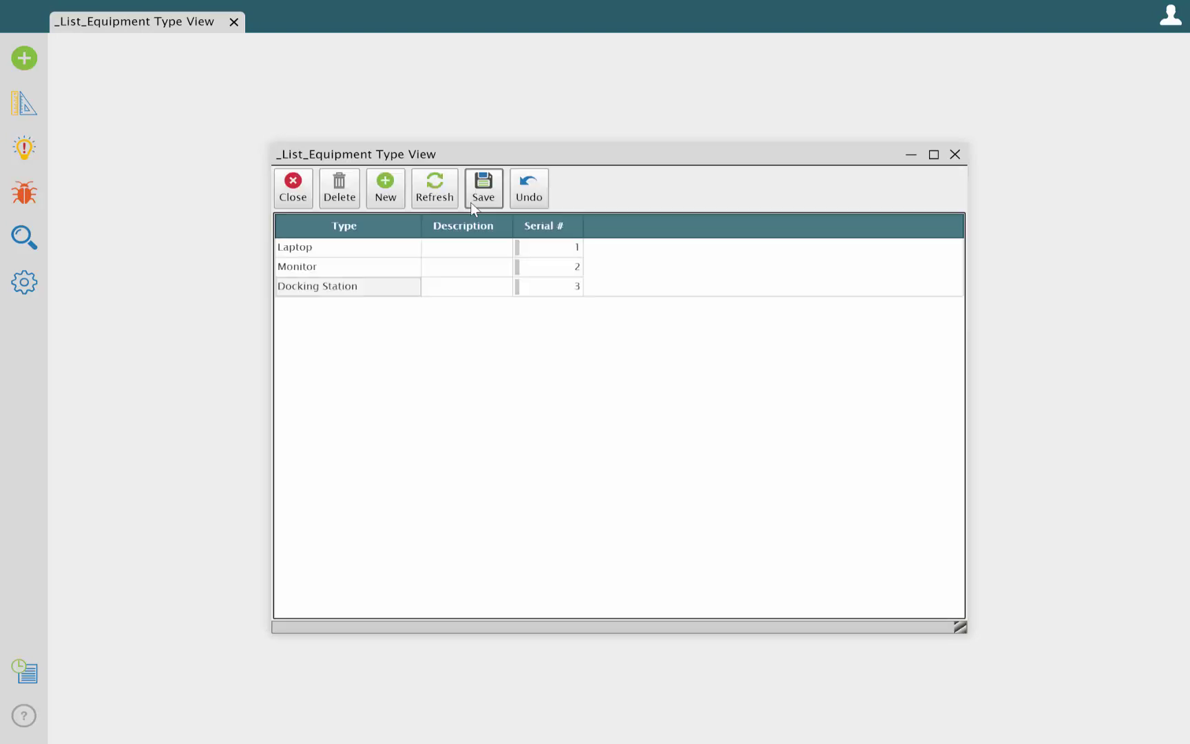
pyautogui.click(295, 192)
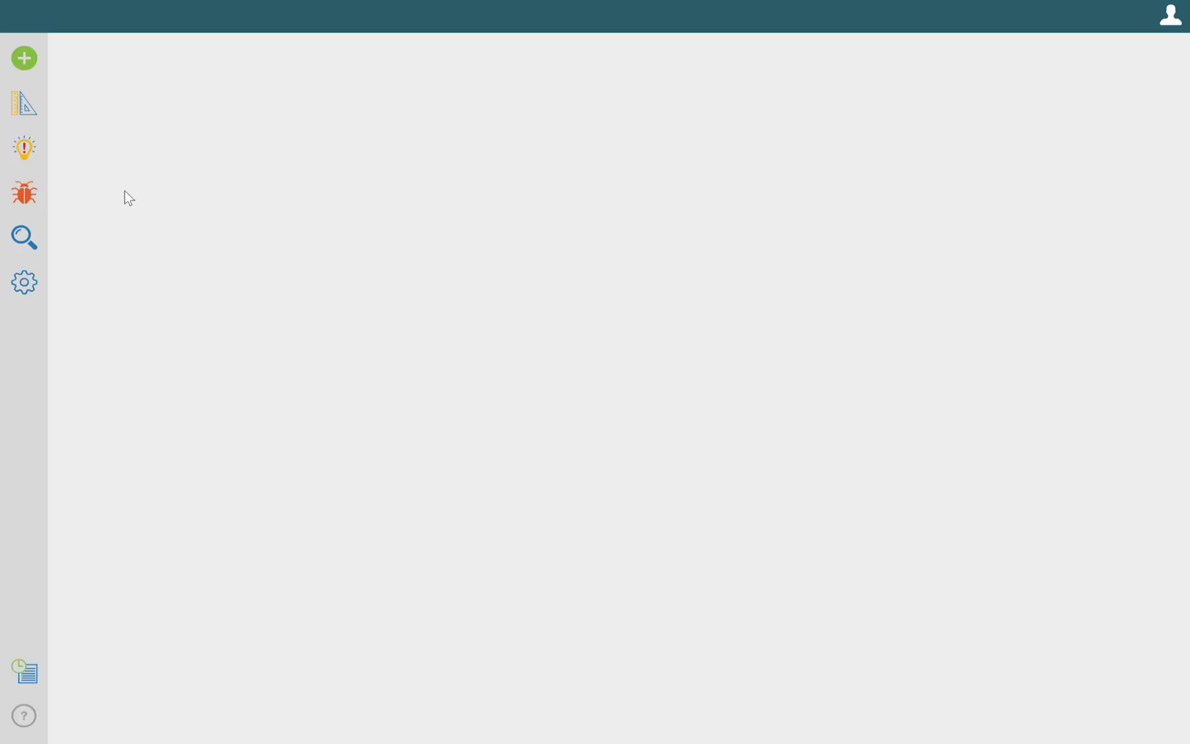
# Open the Equipment record type for editing and add a new property titled Equipment Type.
pyautogui.click(18, 241)
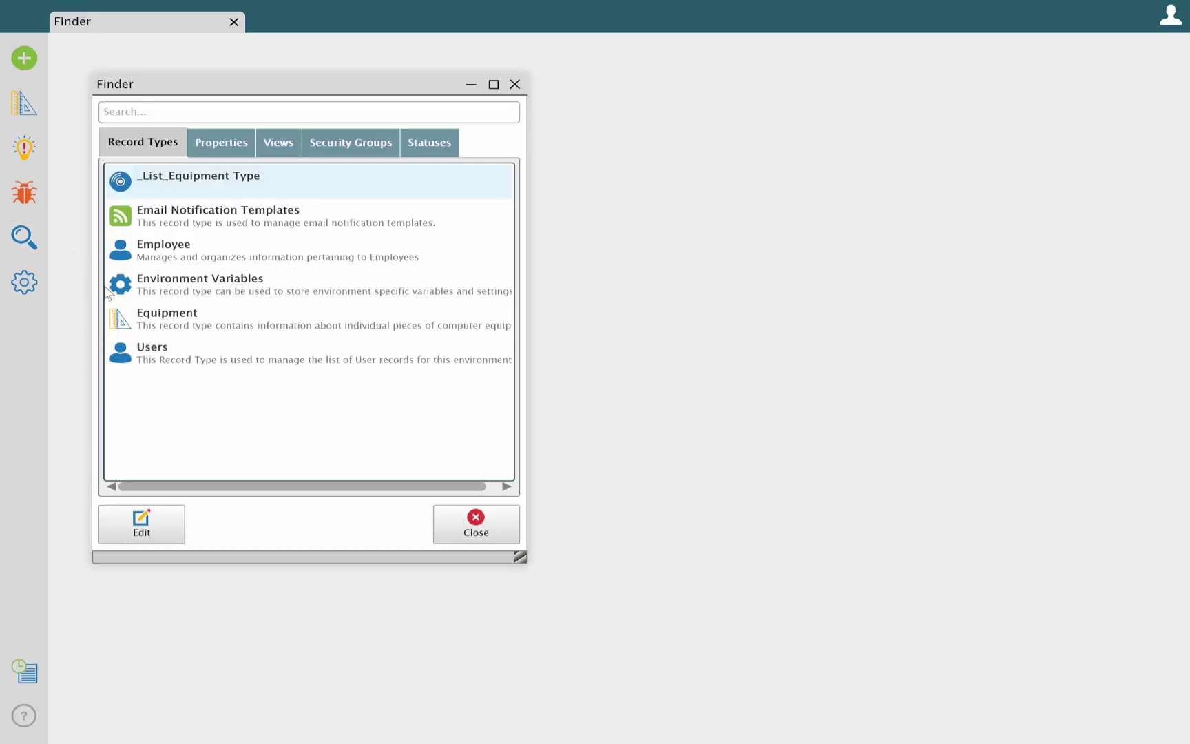
pyautogui.click(142, 323)
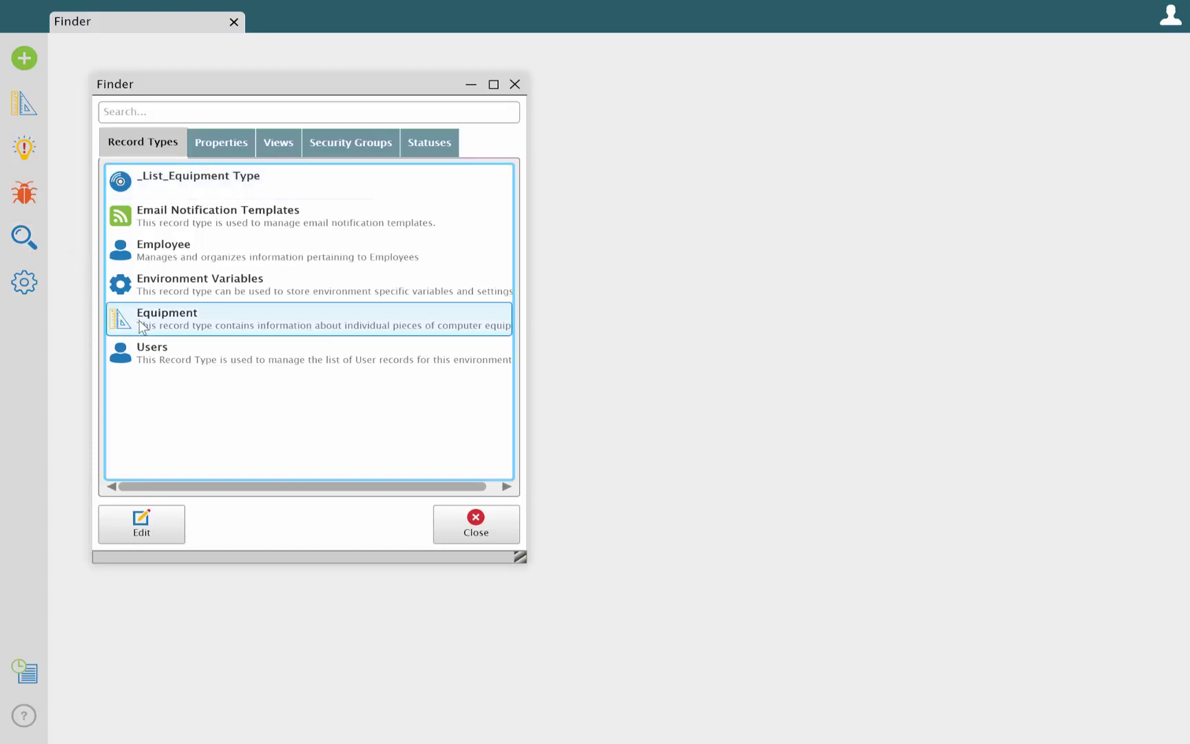
pyautogui.click(151, 527)
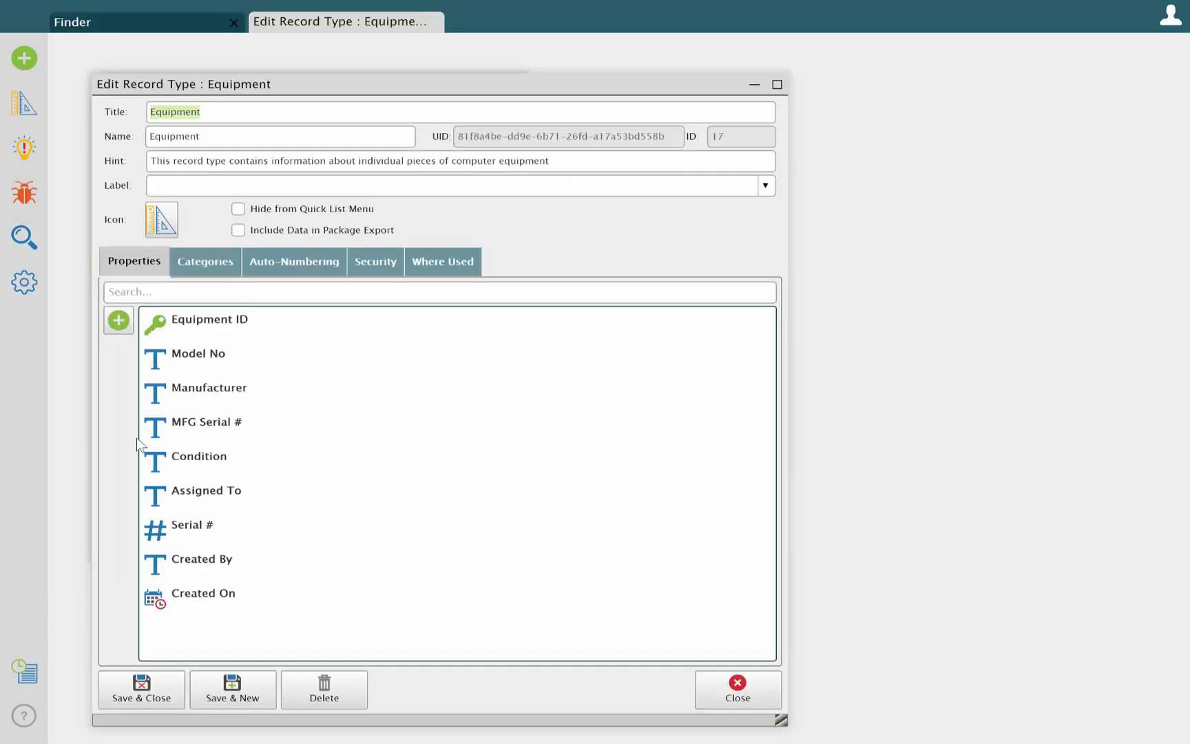
pyautogui.click(119, 319)
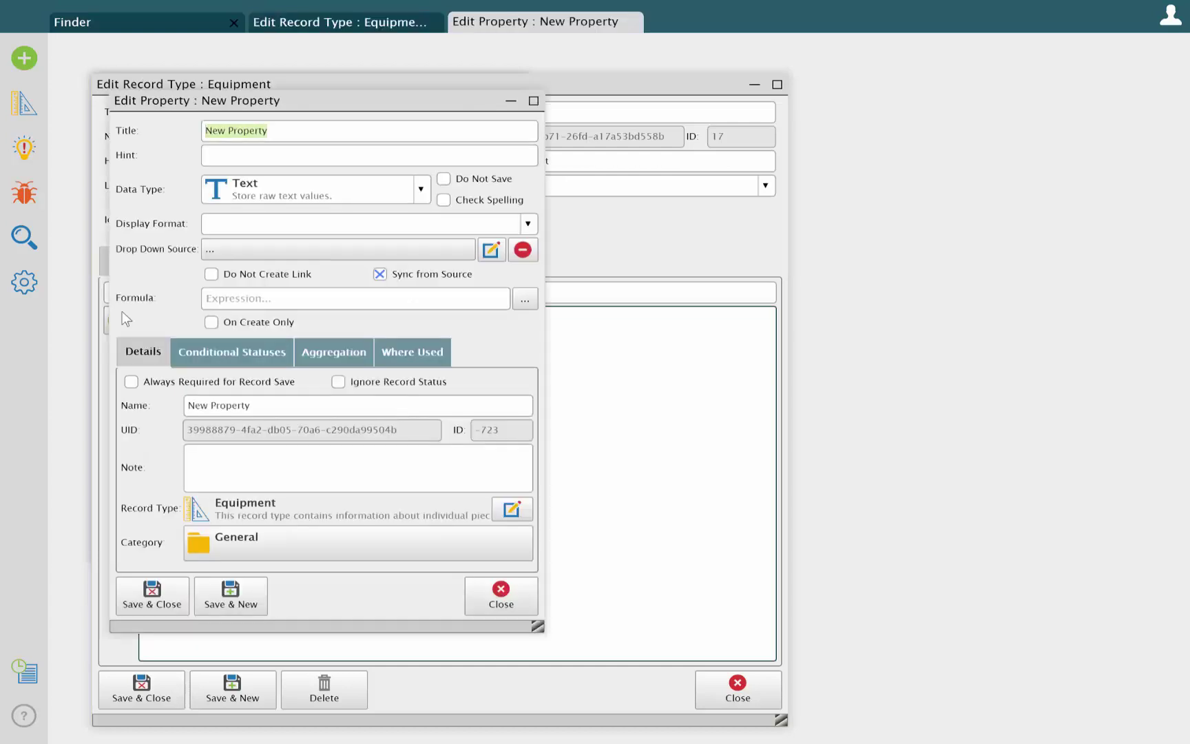
pyautogui.press('BackSpace')
pyautogui.write('Equipment Type')
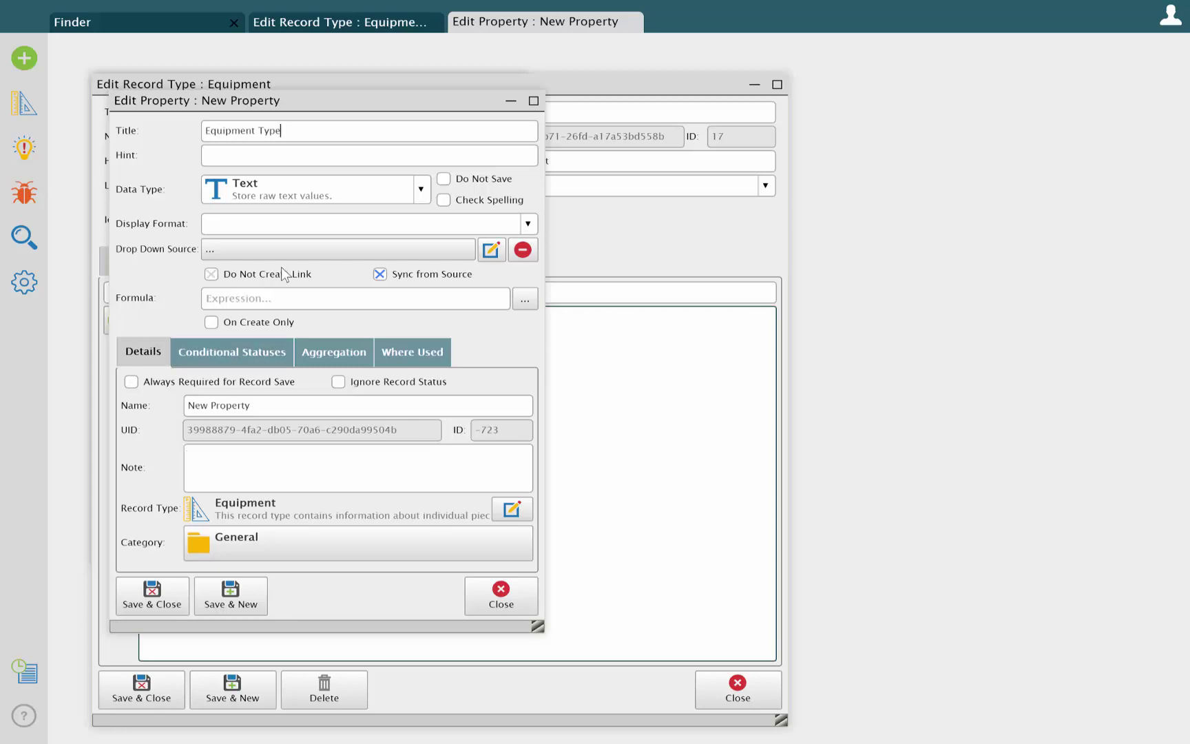
# Set the property's drop down source to _List_Equipment Type and save both the property and the Equipment record type.
pyautogui.click(288, 248)
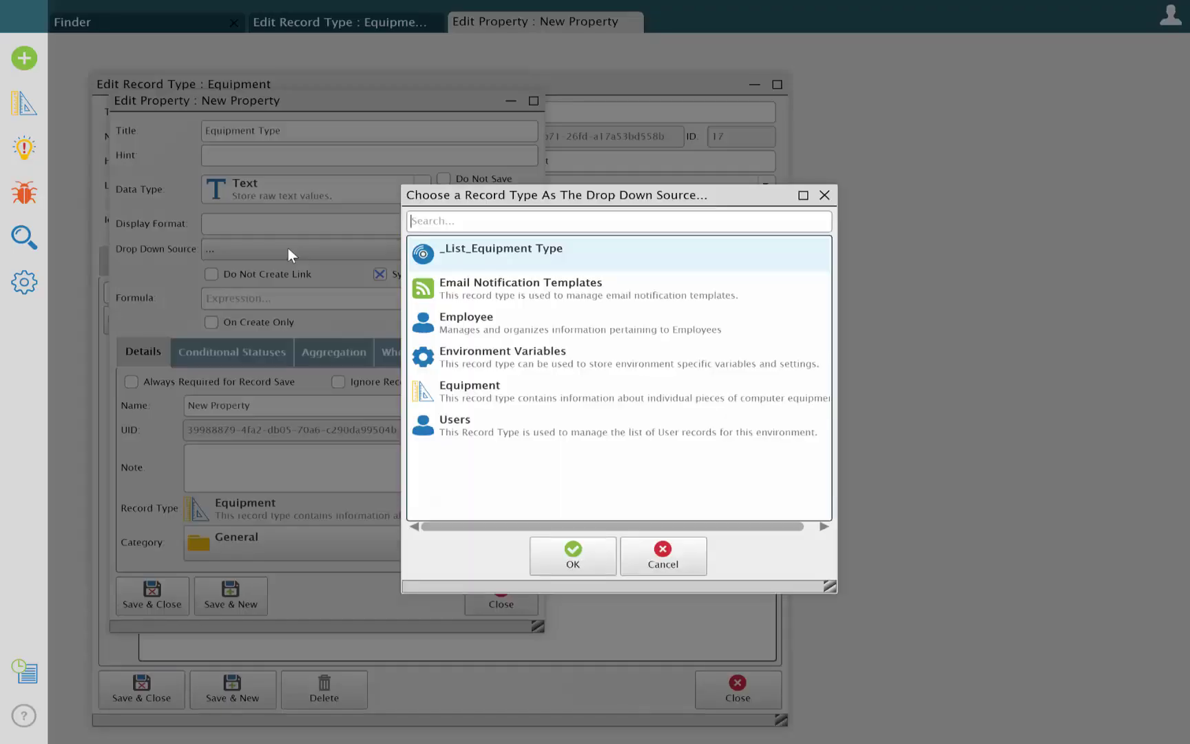
pyautogui.click(473, 255)
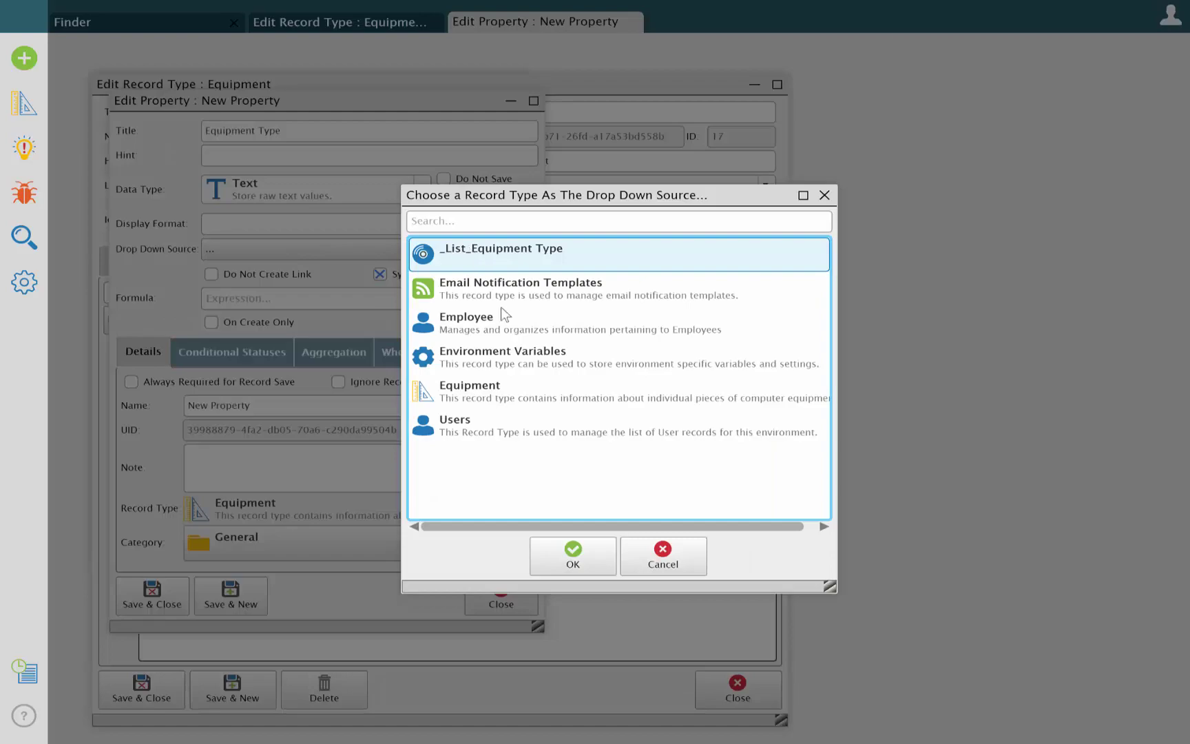
pyautogui.click(563, 557)
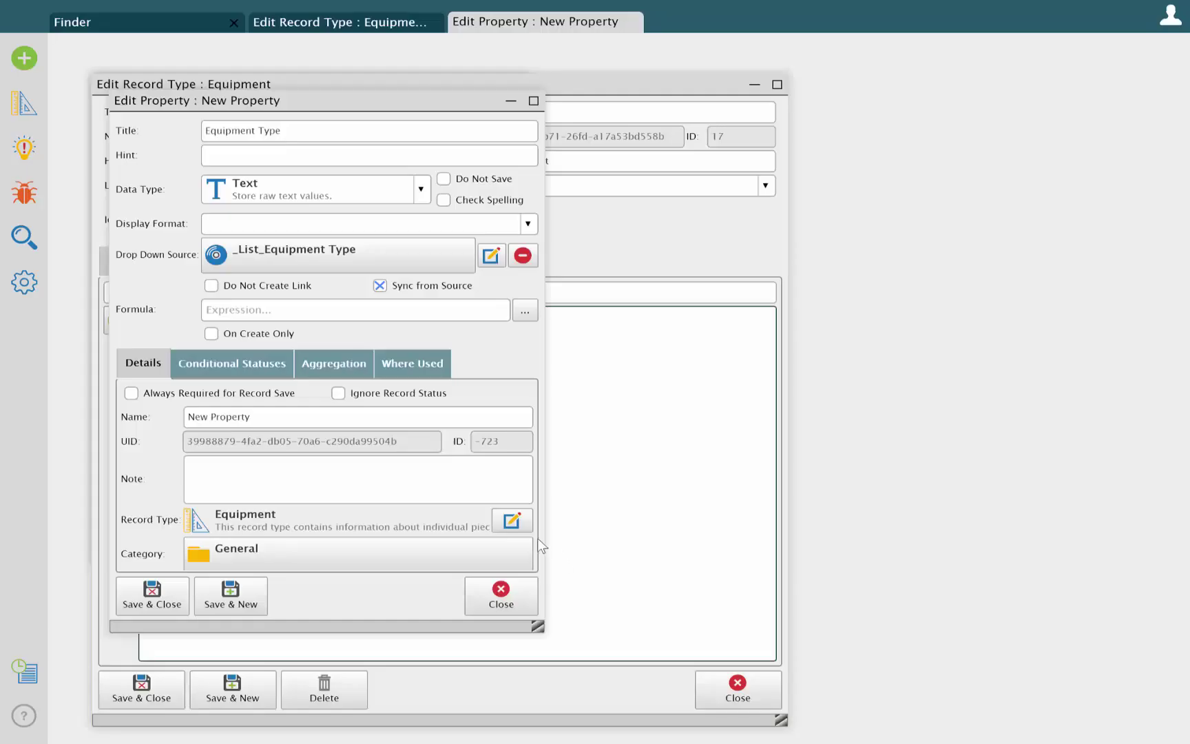
pyautogui.click(141, 597)
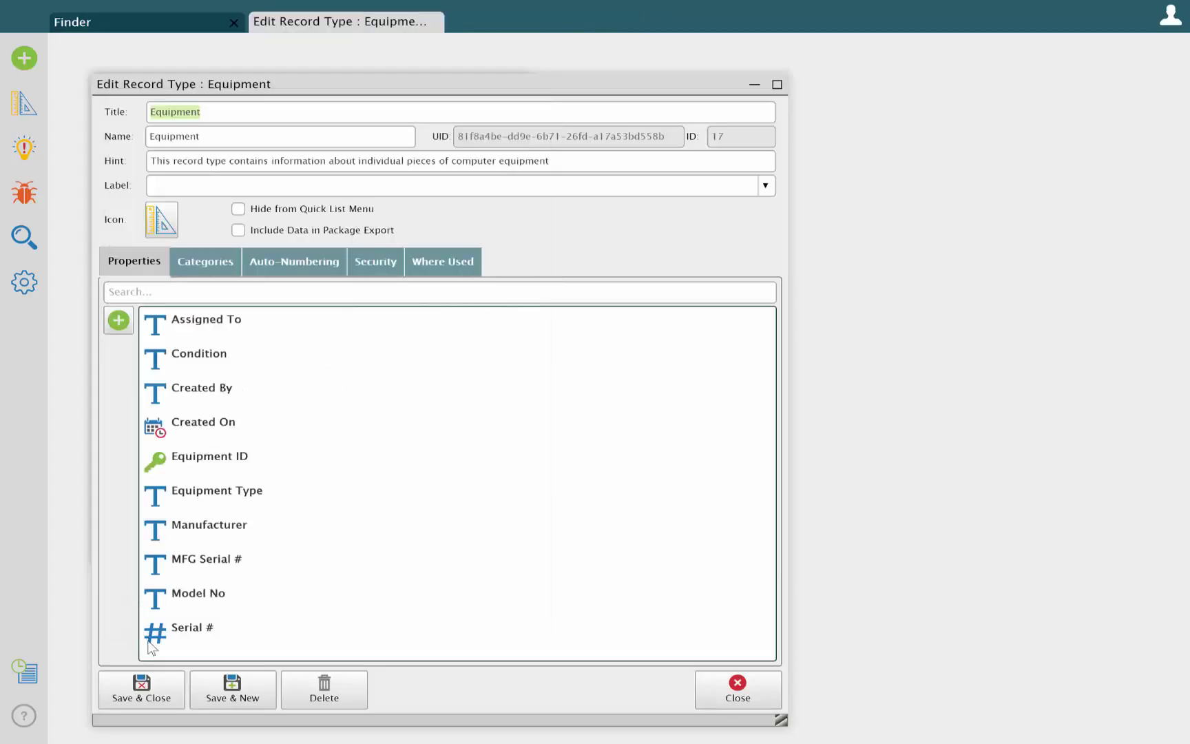
pyautogui.click(150, 689)
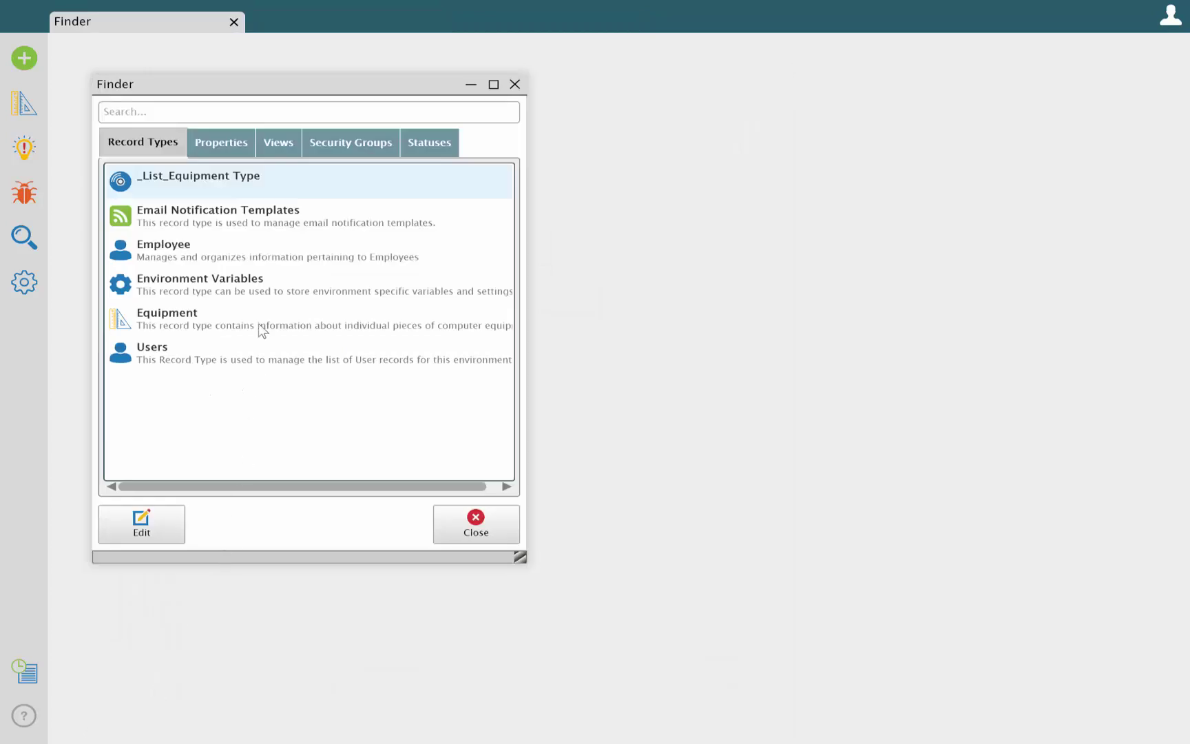
# Open the Equipment view for editing and include the Equipment Type property in its data properties.
pyautogui.click(272, 142)
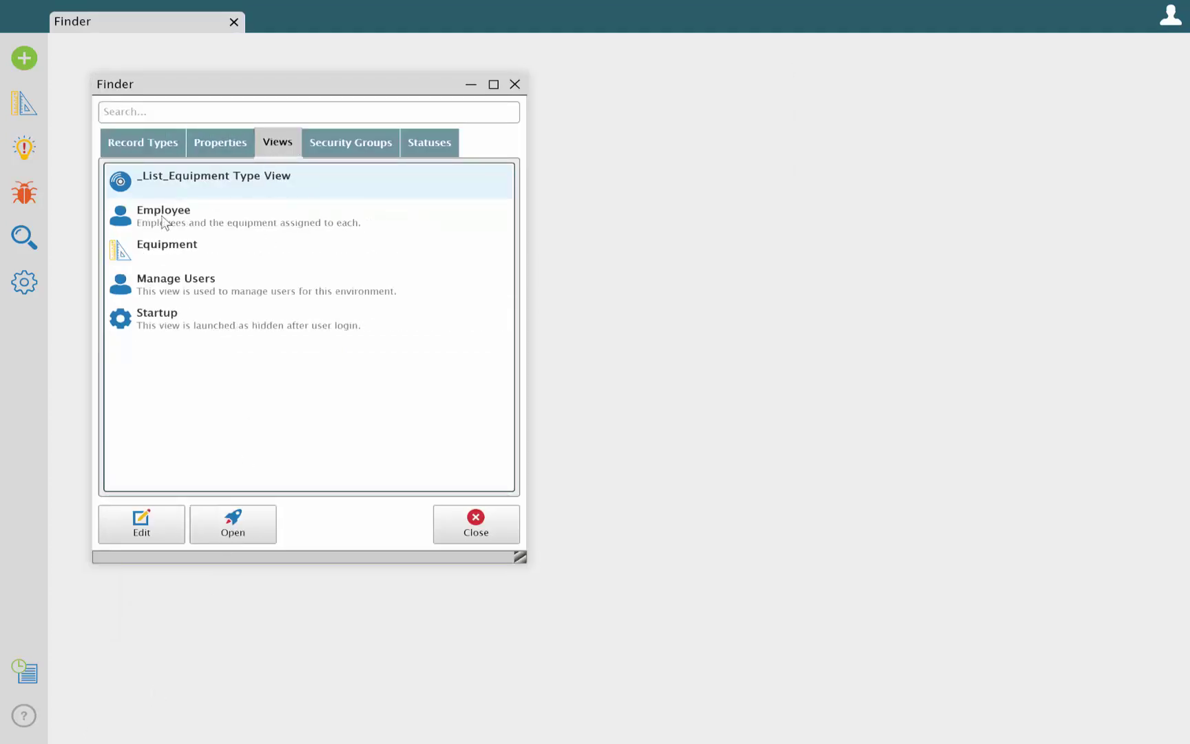
pyautogui.click(166, 254)
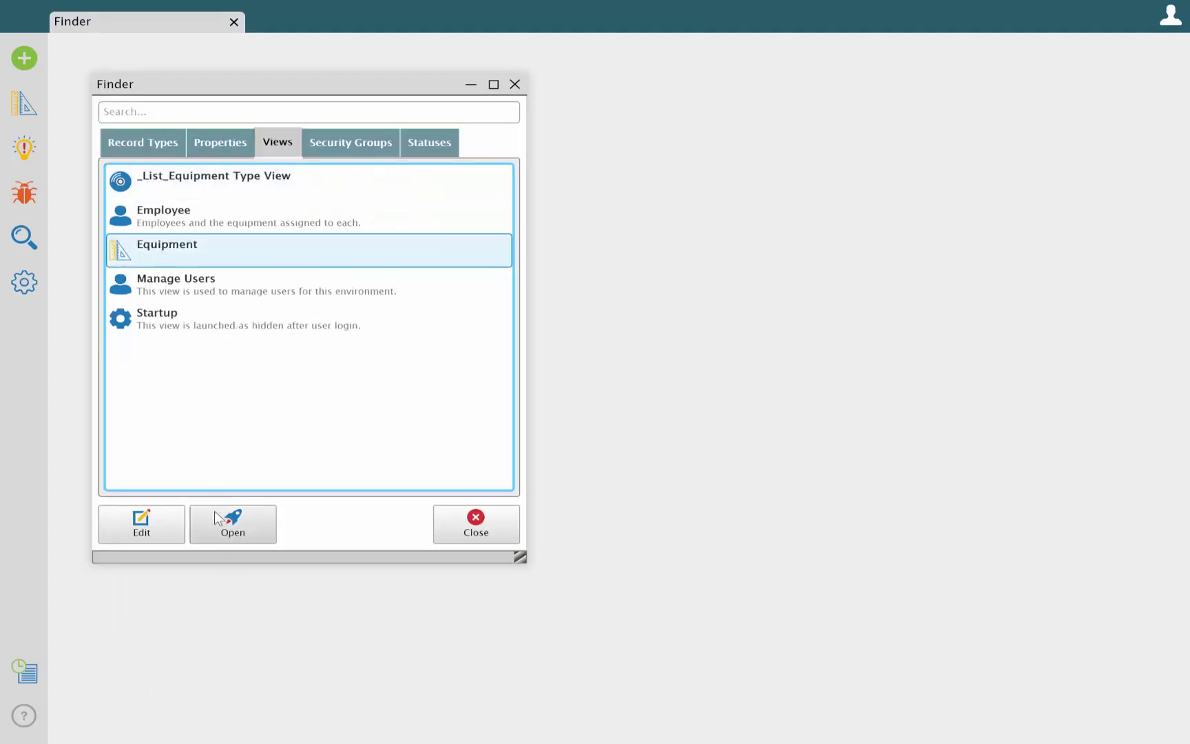
pyautogui.click(175, 537)
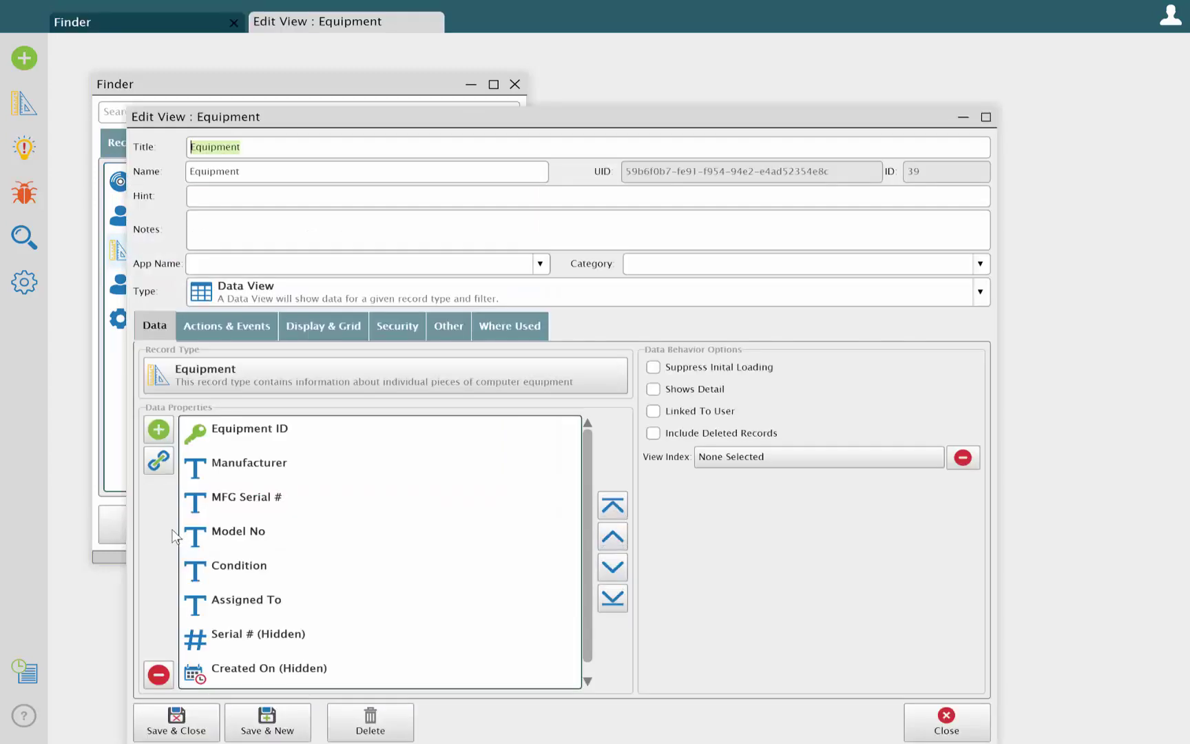
pyautogui.click(158, 431)
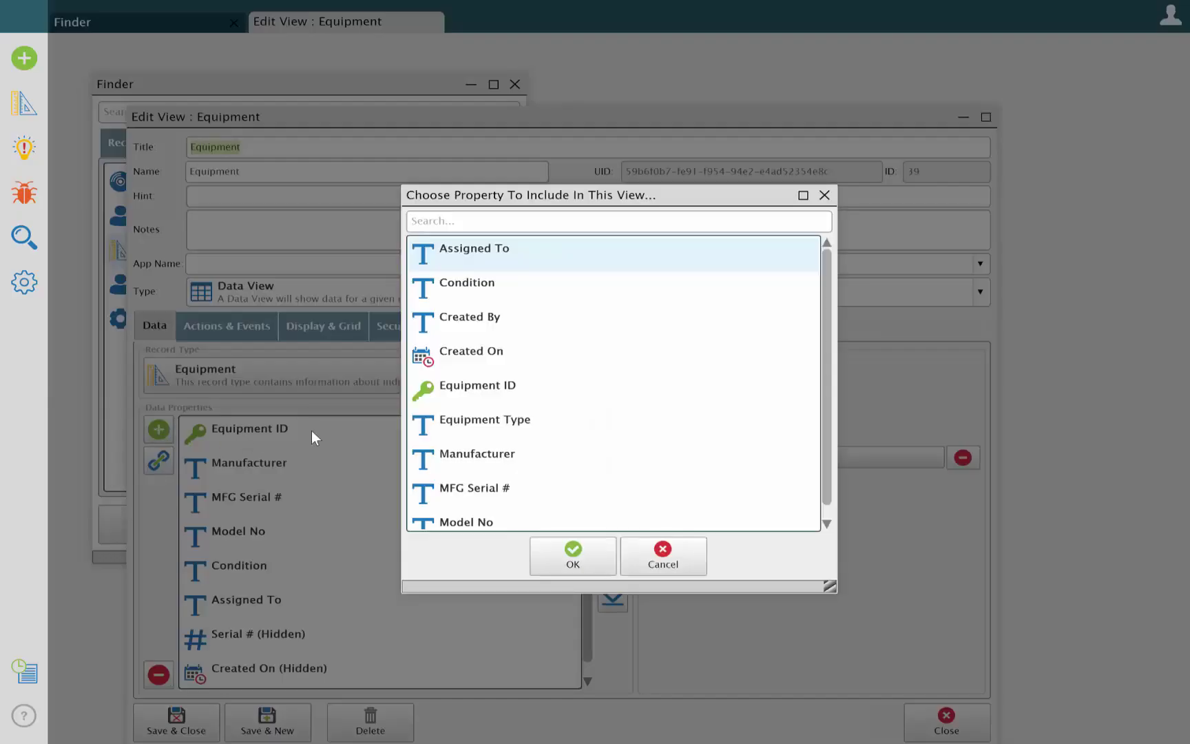
pyautogui.click(441, 413)
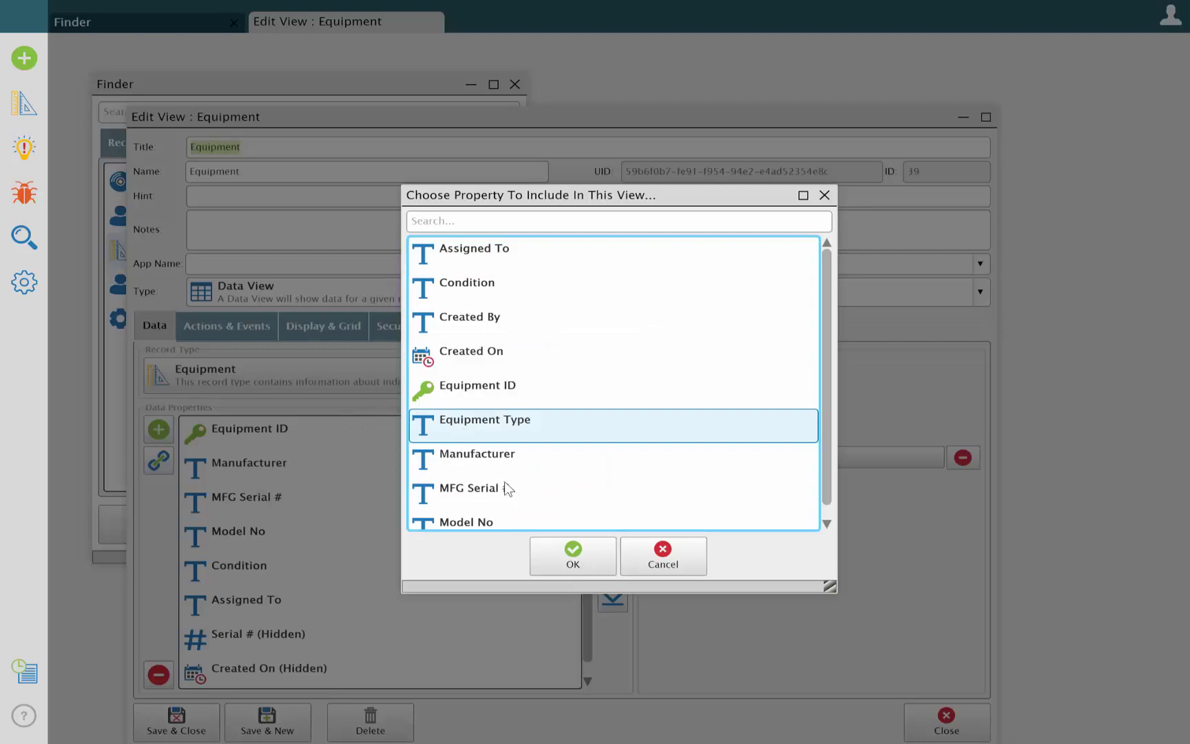
pyautogui.click(558, 558)
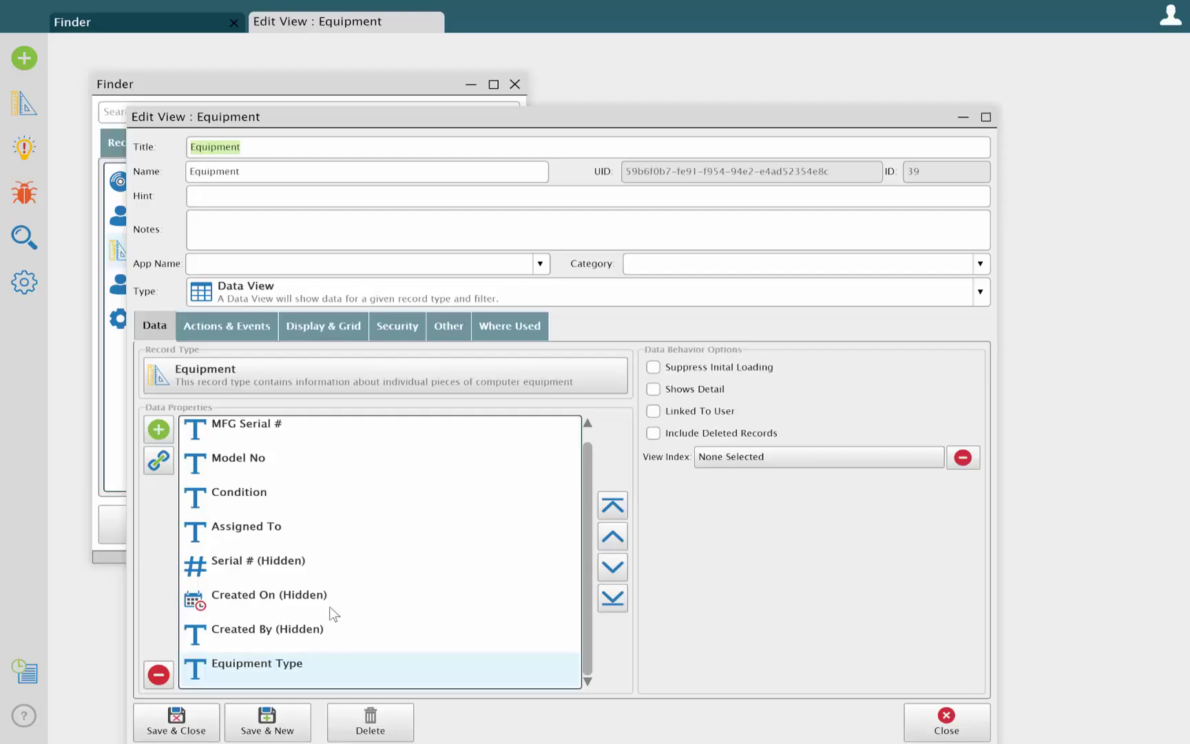
# Move Equipment Type up the data properties to sit between Model No and Condition, and save the view.
pyautogui.click(613, 539)
pyautogui.click(614, 541)
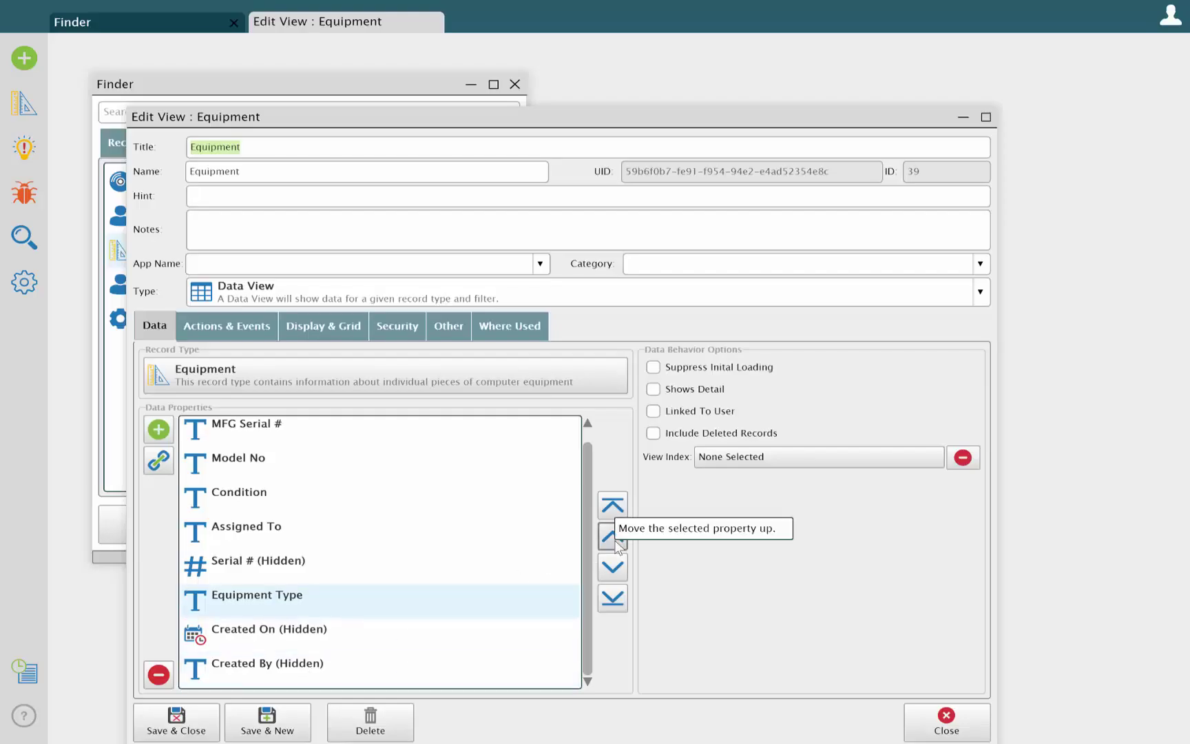
pyautogui.click(612, 537)
pyautogui.click(612, 536)
pyautogui.click(613, 537)
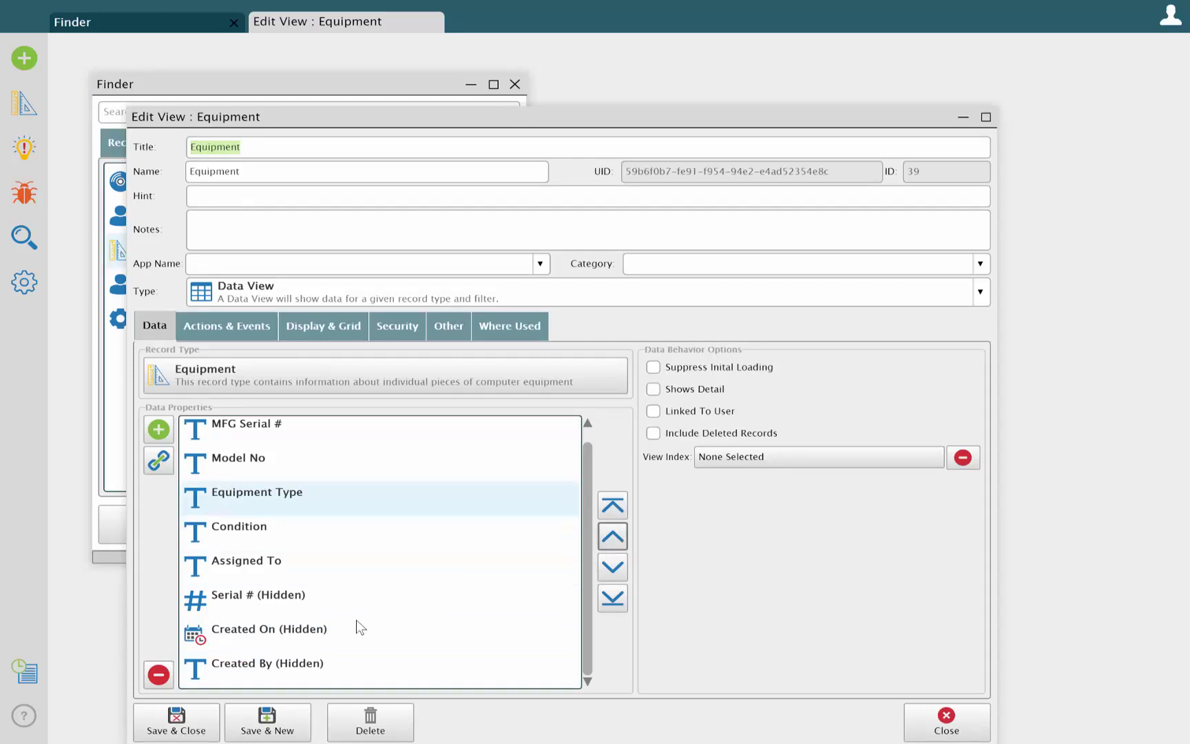
pyautogui.click(188, 723)
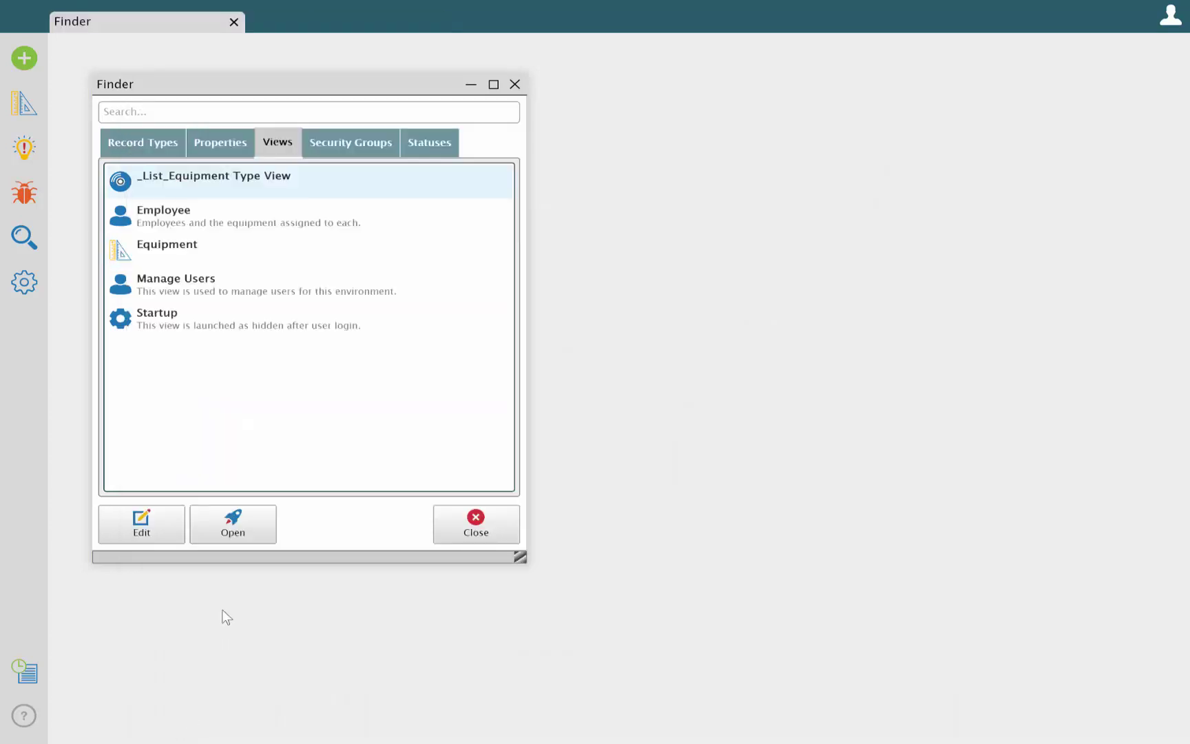
# Open the Equipment view and set the equipment type to Docking Station for EQP-00002 and Laptop for EQP-00003.
pyautogui.click(171, 252)
pyautogui.click(234, 524)
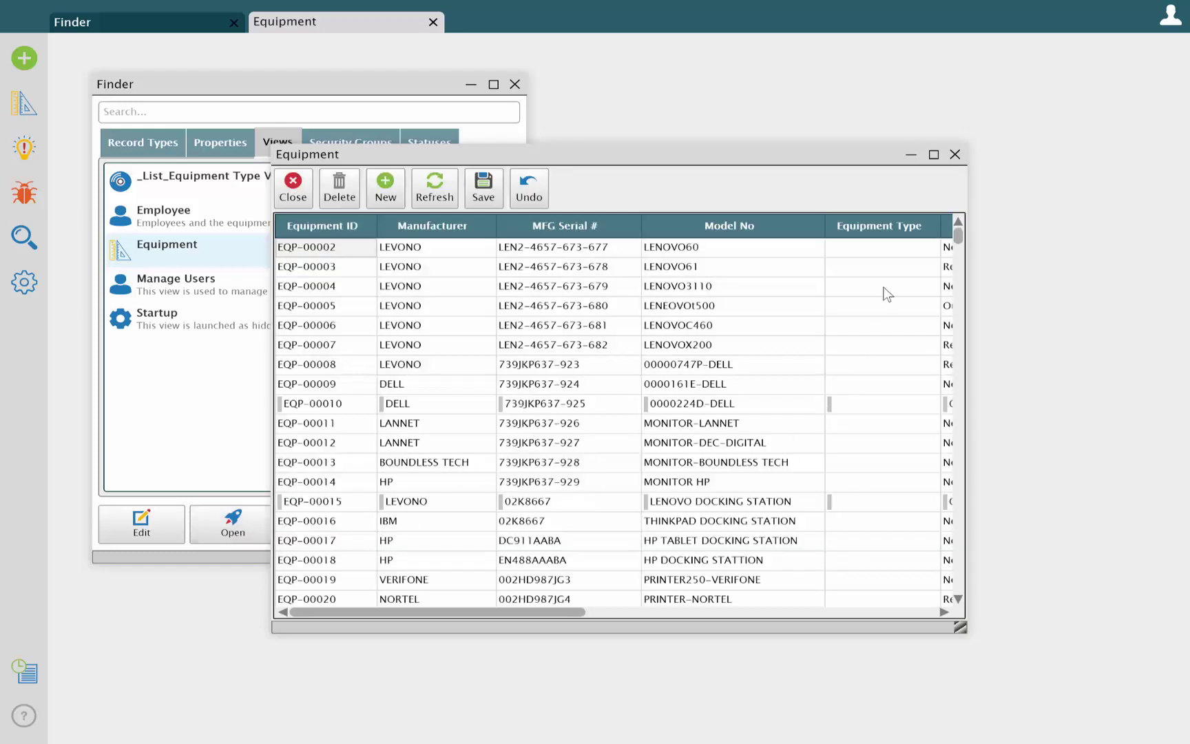
pyautogui.click(896, 248)
pyautogui.click(934, 247)
pyautogui.click(901, 287)
pyautogui.click(938, 269)
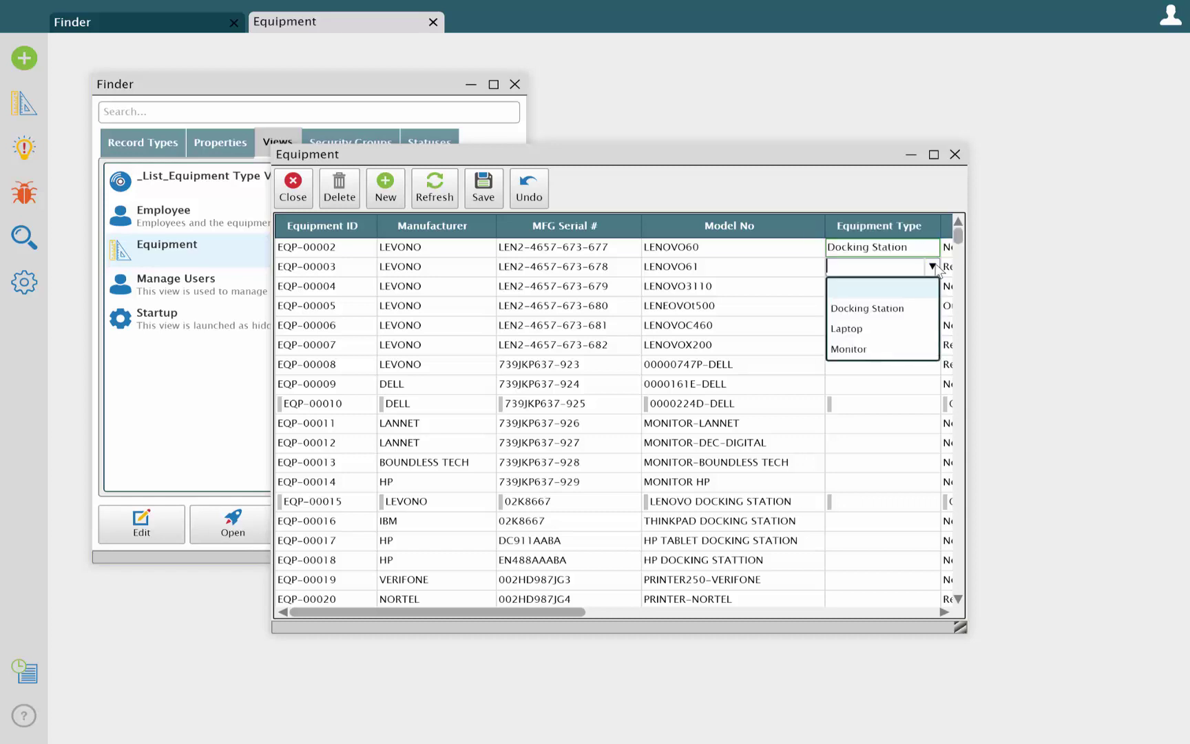
pyautogui.click(896, 328)
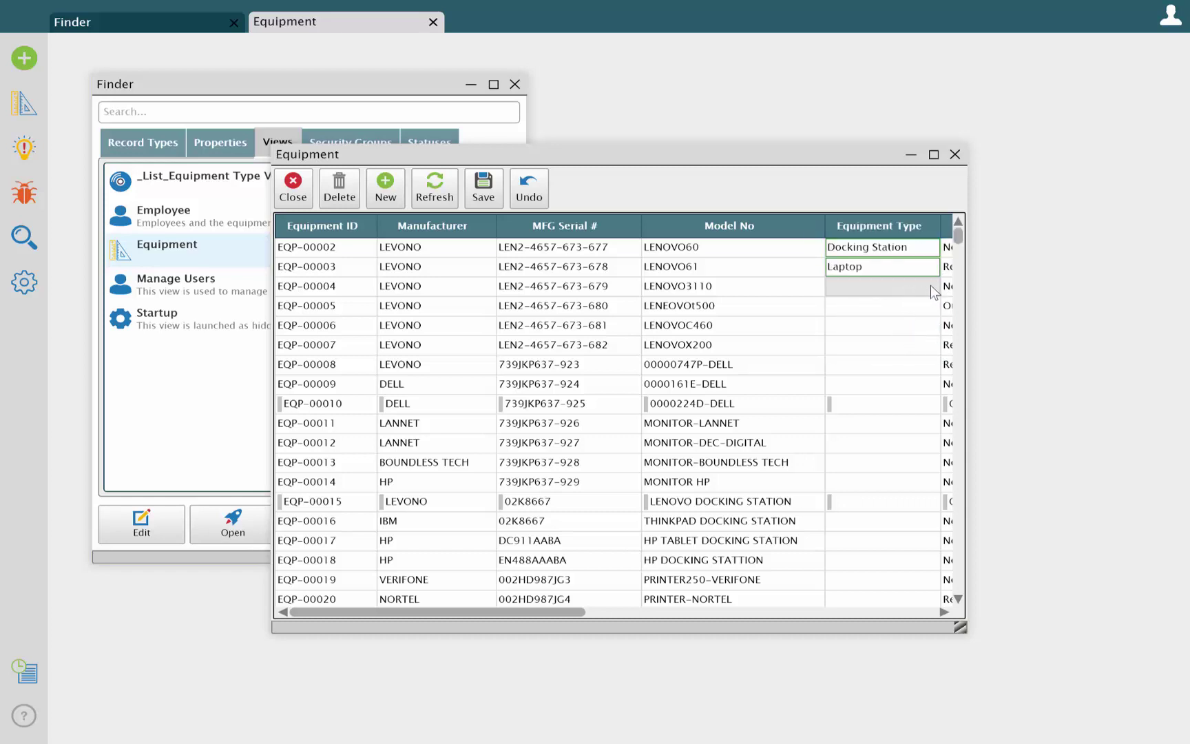
# Set the equipment type to Monitor for EQP-00004 and Docking Station for EQP-00005, save, and close the view and the Finder.
pyautogui.click(930, 286)
pyautogui.click(911, 368)
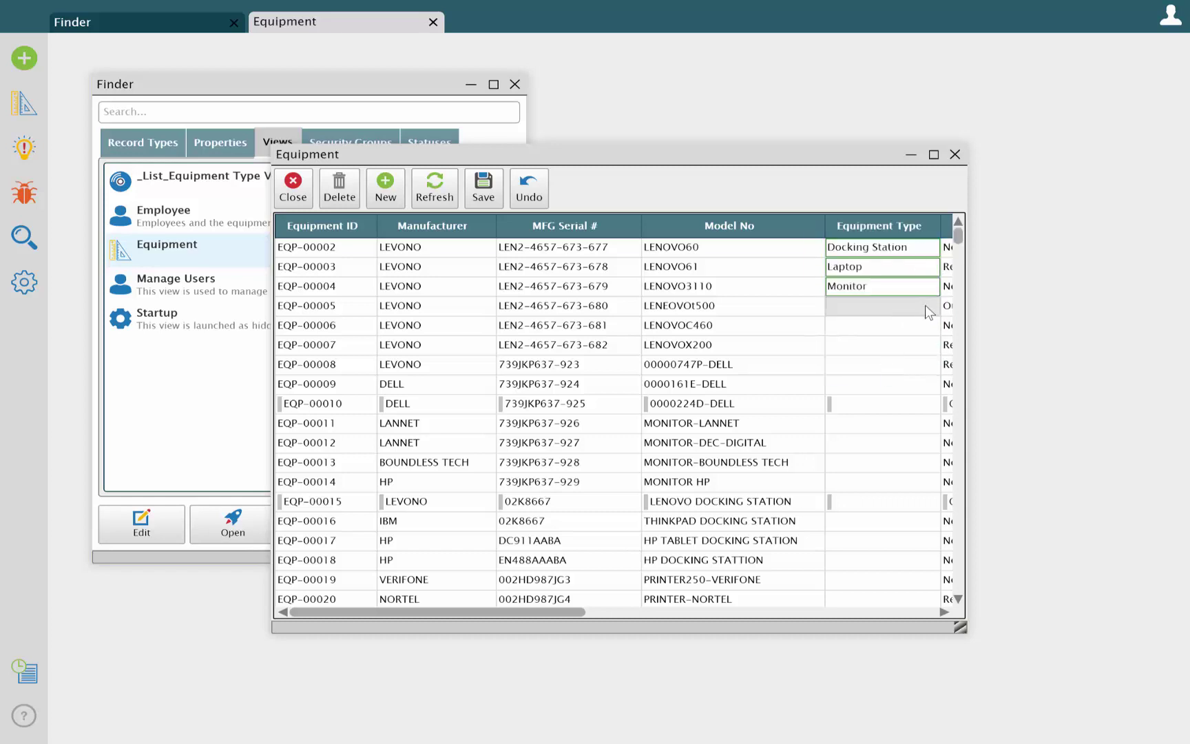
pyautogui.click(930, 303)
pyautogui.click(930, 305)
pyautogui.click(870, 348)
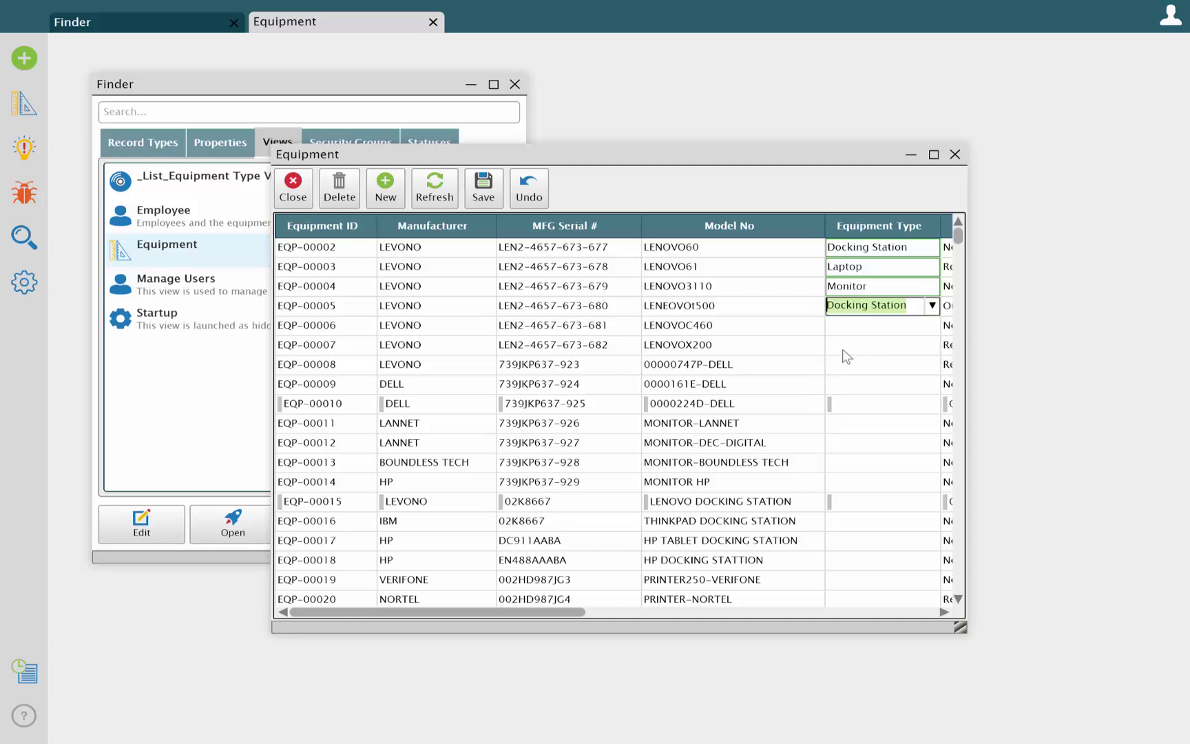
pyautogui.click(481, 203)
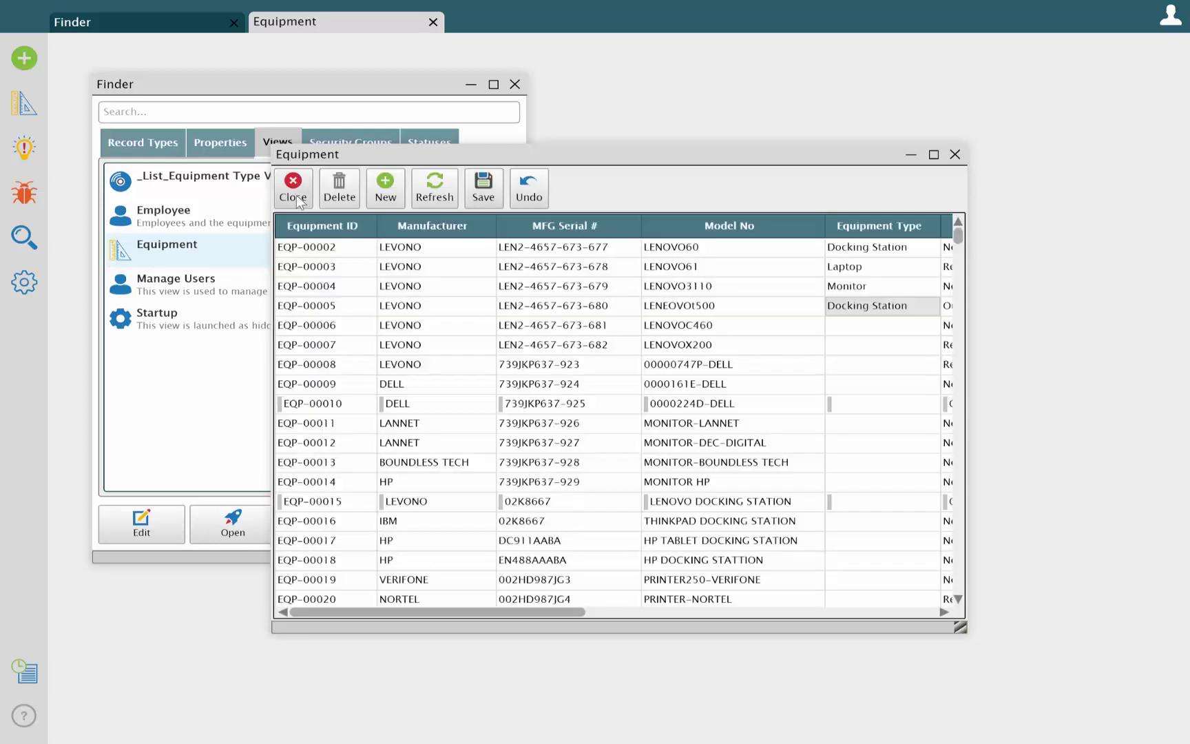
pyautogui.click(292, 192)
pyautogui.click(475, 524)
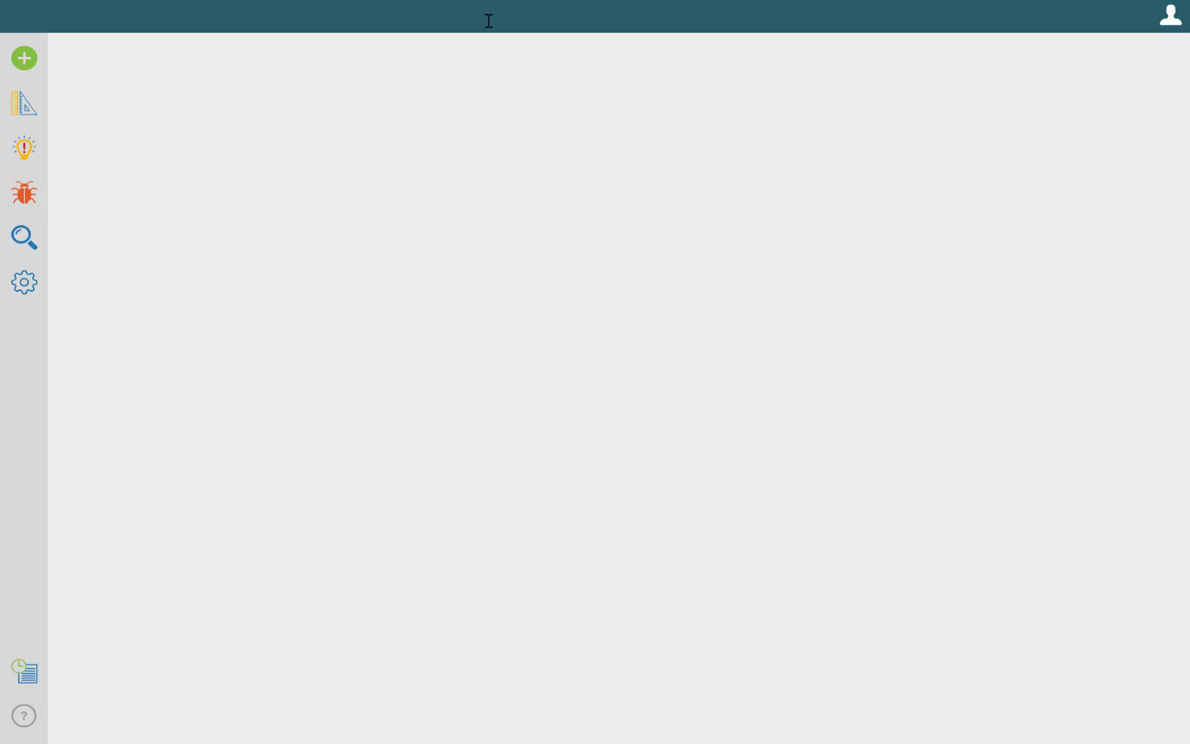
# Find and open the Employee view.
pyautogui.click(27, 237)
pyautogui.click(217, 249)
pyautogui.click(264, 555)
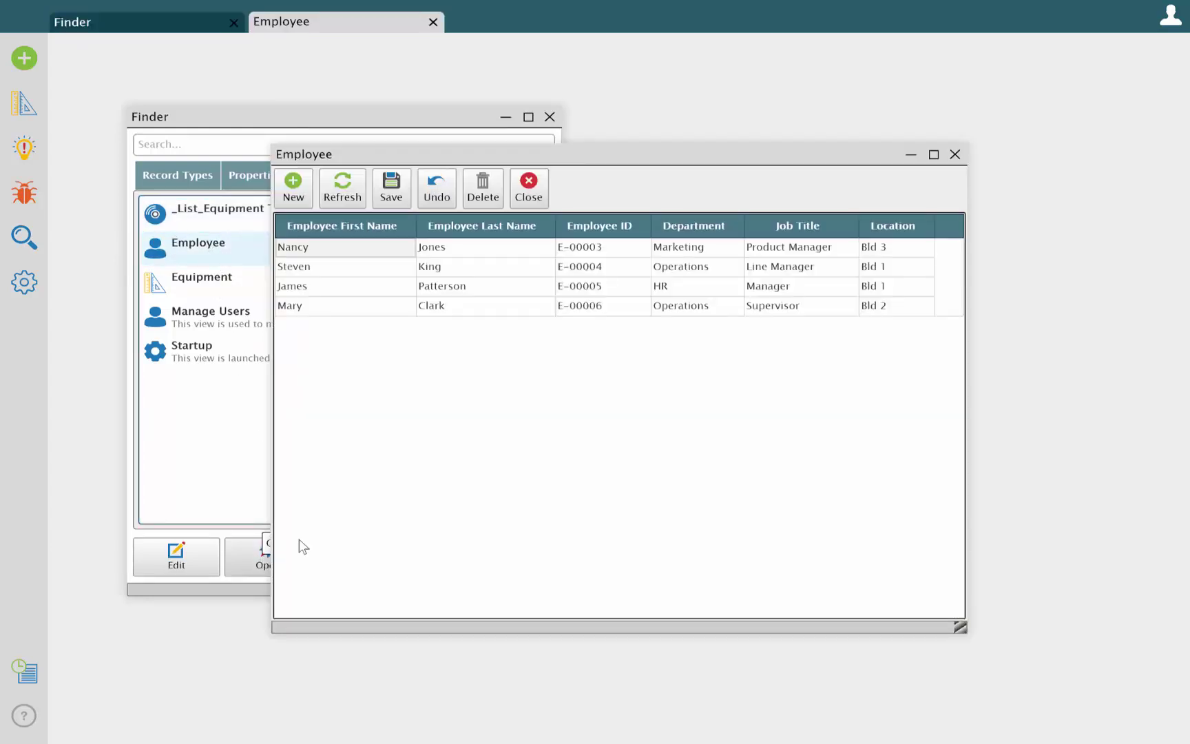
# Switch the Employee view to design mode and place the Equipment view below the employee grid.
pyautogui.click(15, 102)
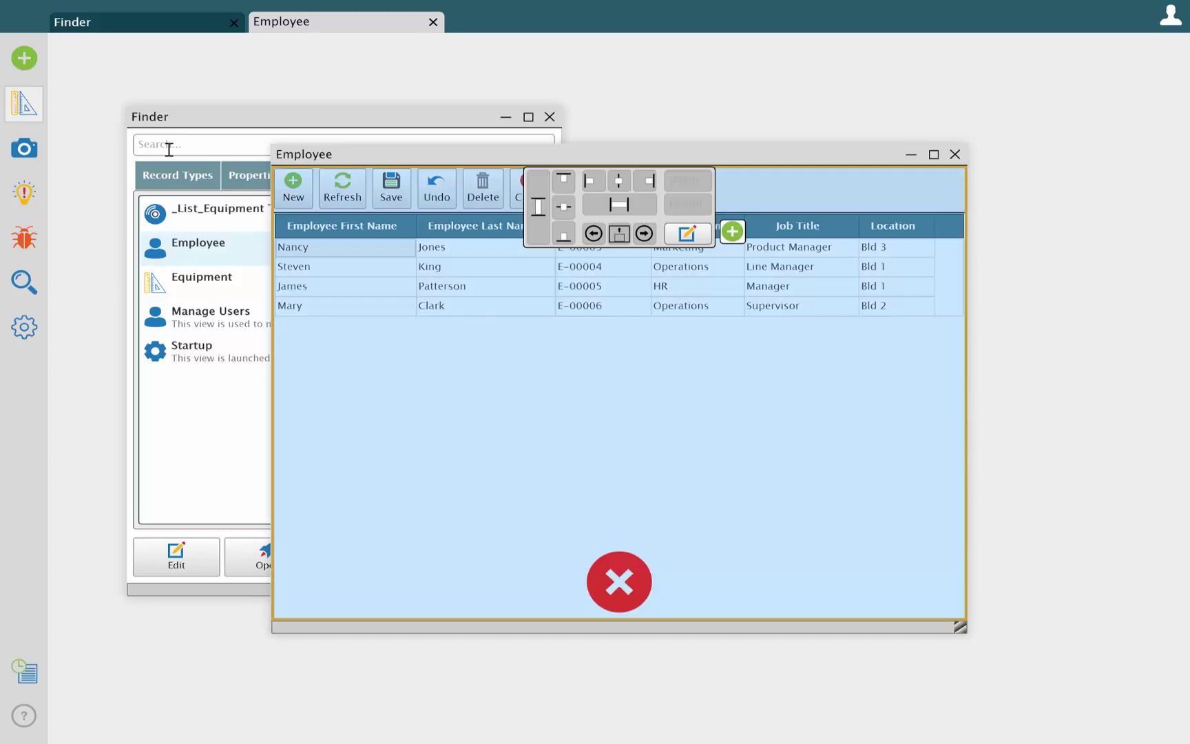
pyautogui.click(732, 233)
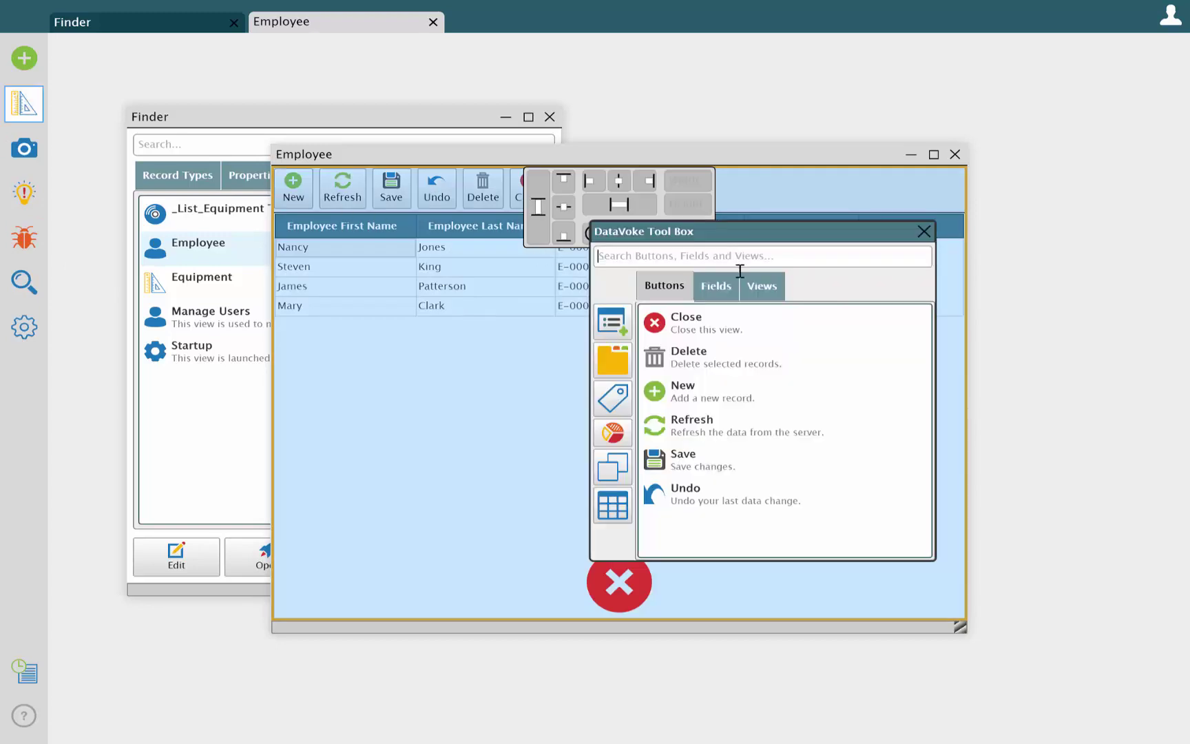
pyautogui.click(761, 285)
pyautogui.moveTo(717, 396); pyautogui.dragTo(536, 460)
# Stack the embedded Equipment view's New, Save, Undo, Refresh and Delete buttons in a column to the left of its grid.
pyautogui.click(390, 441)
pyautogui.moveTo(397, 442); pyautogui.dragTo(283, 481)
pyautogui.click(618, 580)
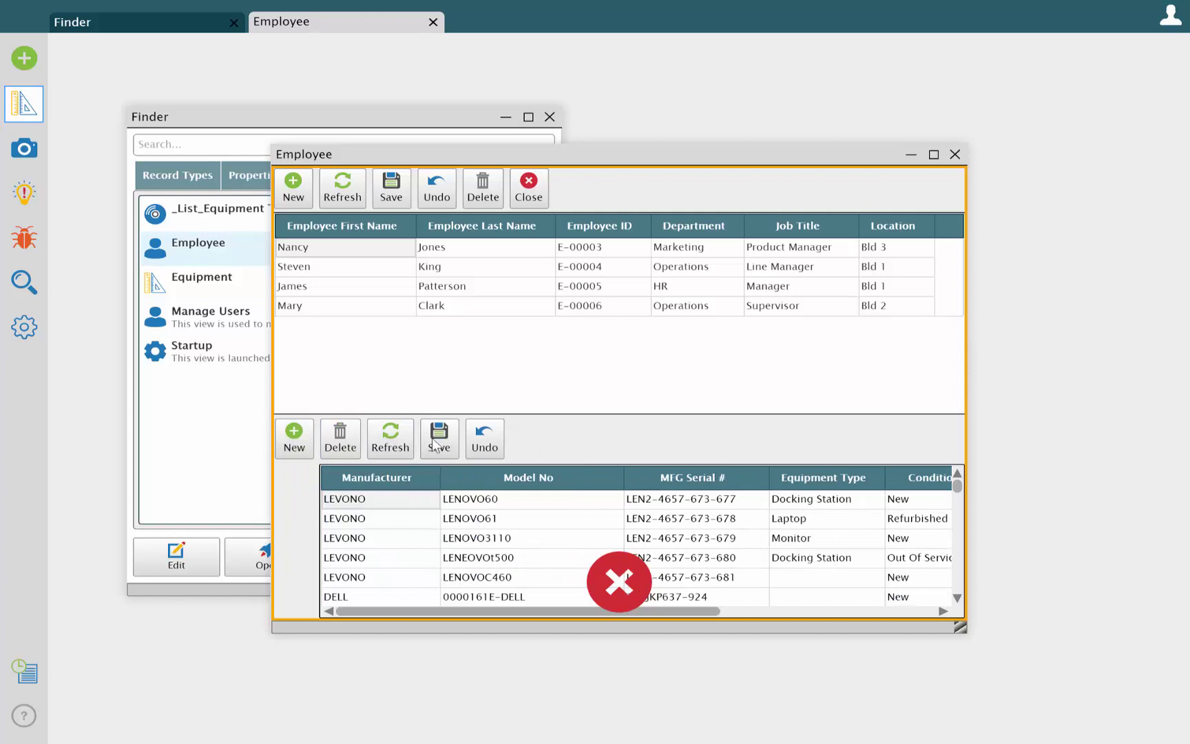
pyautogui.moveTo(438, 439); pyautogui.dragTo(292, 463)
pyautogui.moveTo(440, 437); pyautogui.dragTo(314, 502)
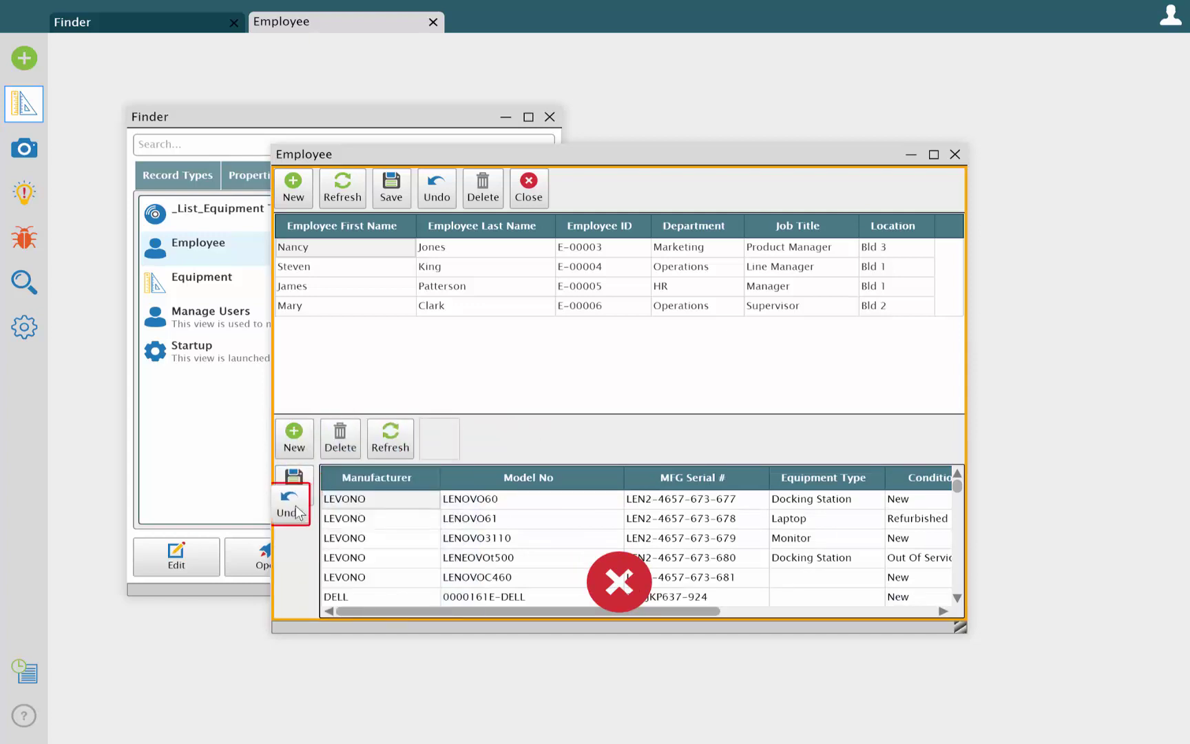
pyautogui.moveTo(391, 424); pyautogui.dragTo(292, 543)
pyautogui.moveTo(347, 441); pyautogui.dragTo(301, 545)
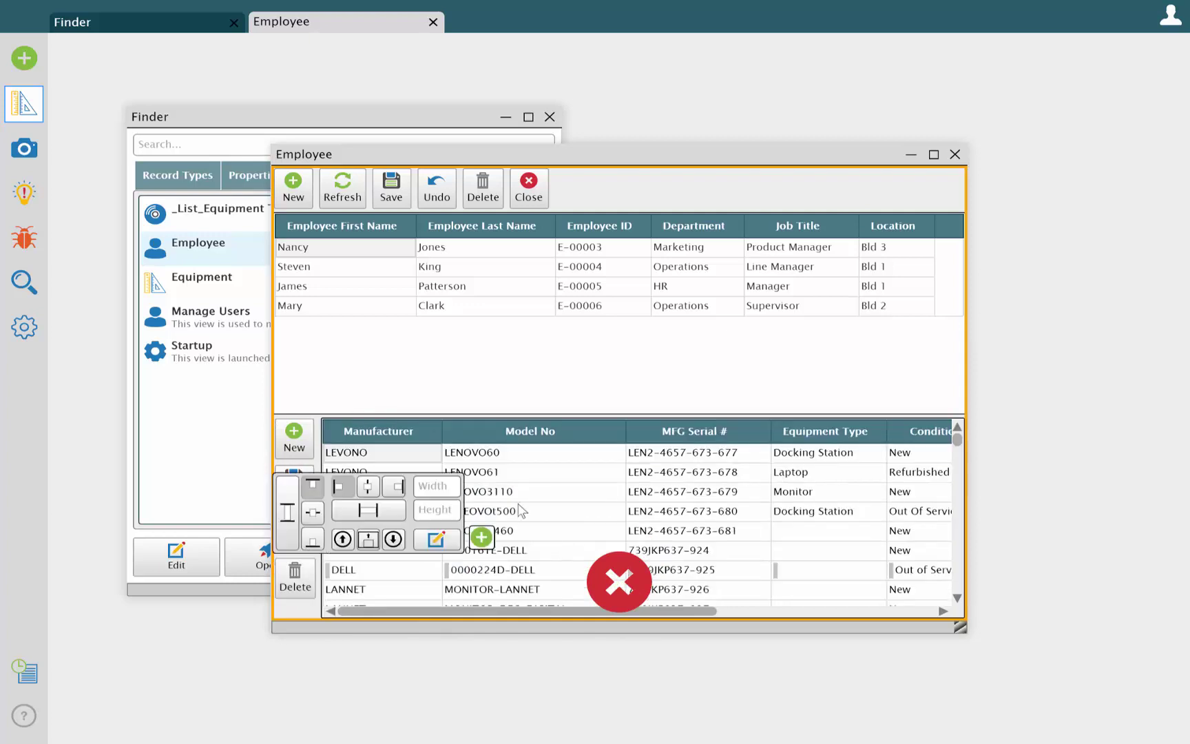
# Open the settings of the embedded Equipment view and change its type to Related Data View.
pyautogui.click(521, 510)
pyautogui.click(709, 404)
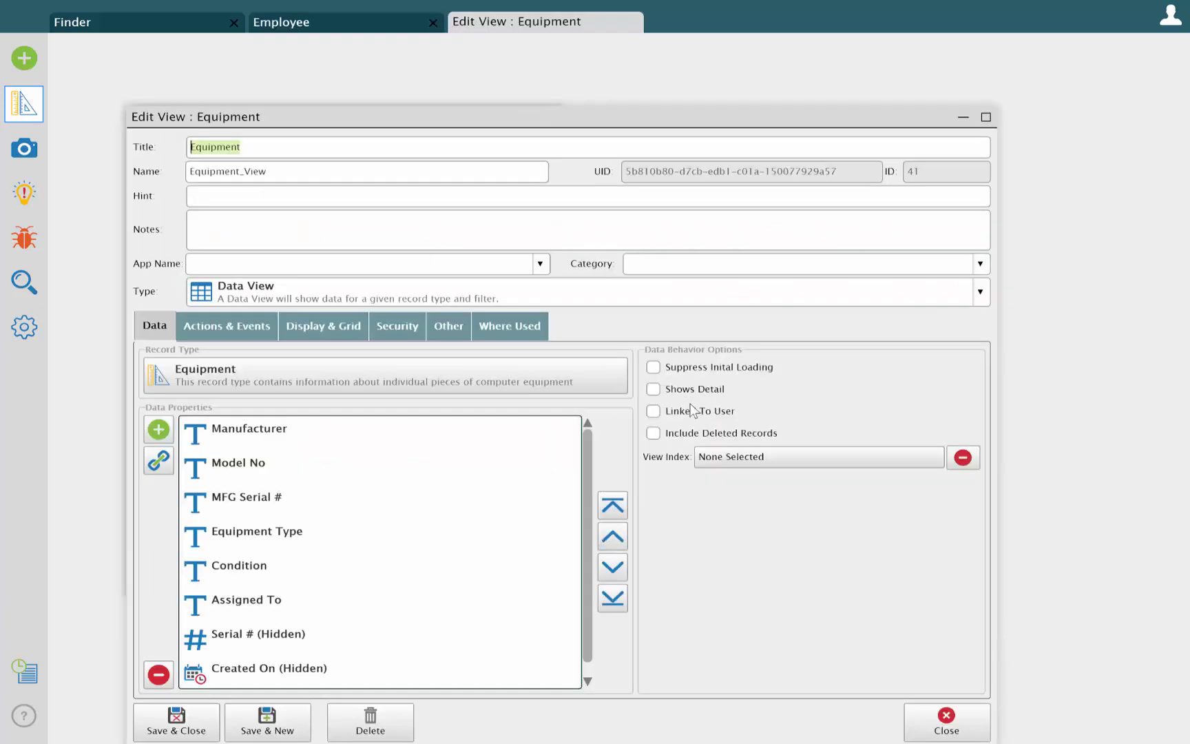
pyautogui.click(256, 302)
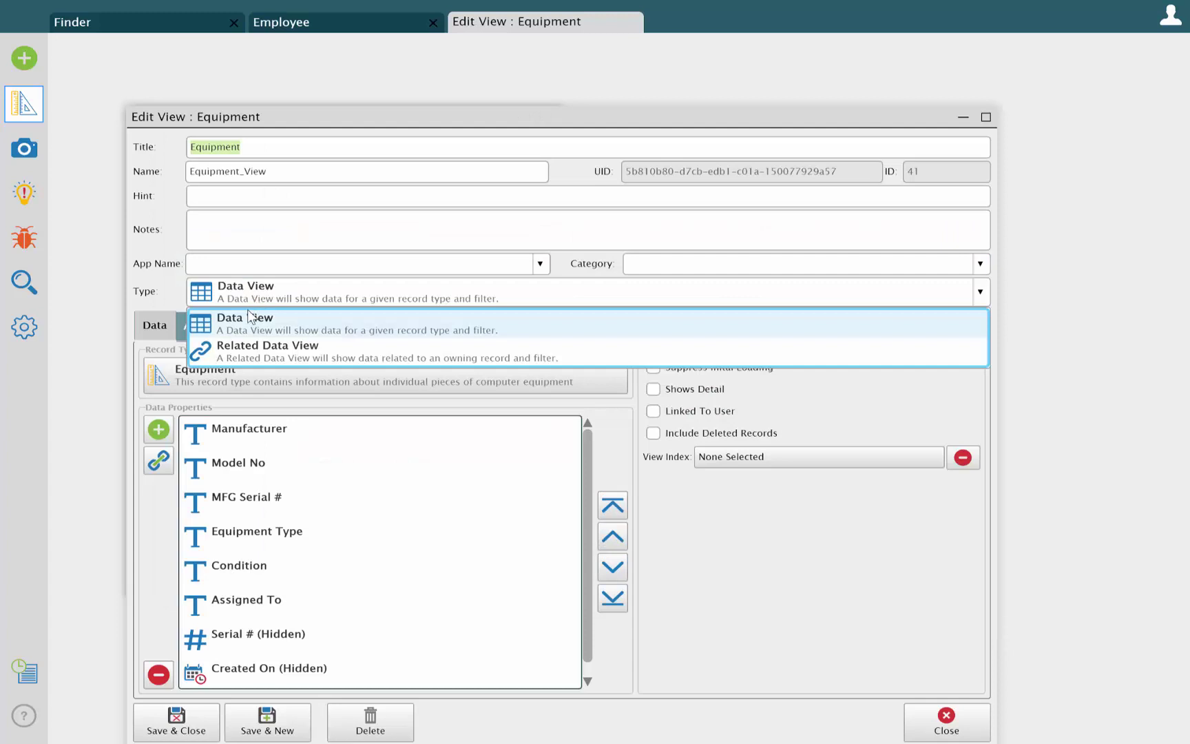
pyautogui.click(246, 352)
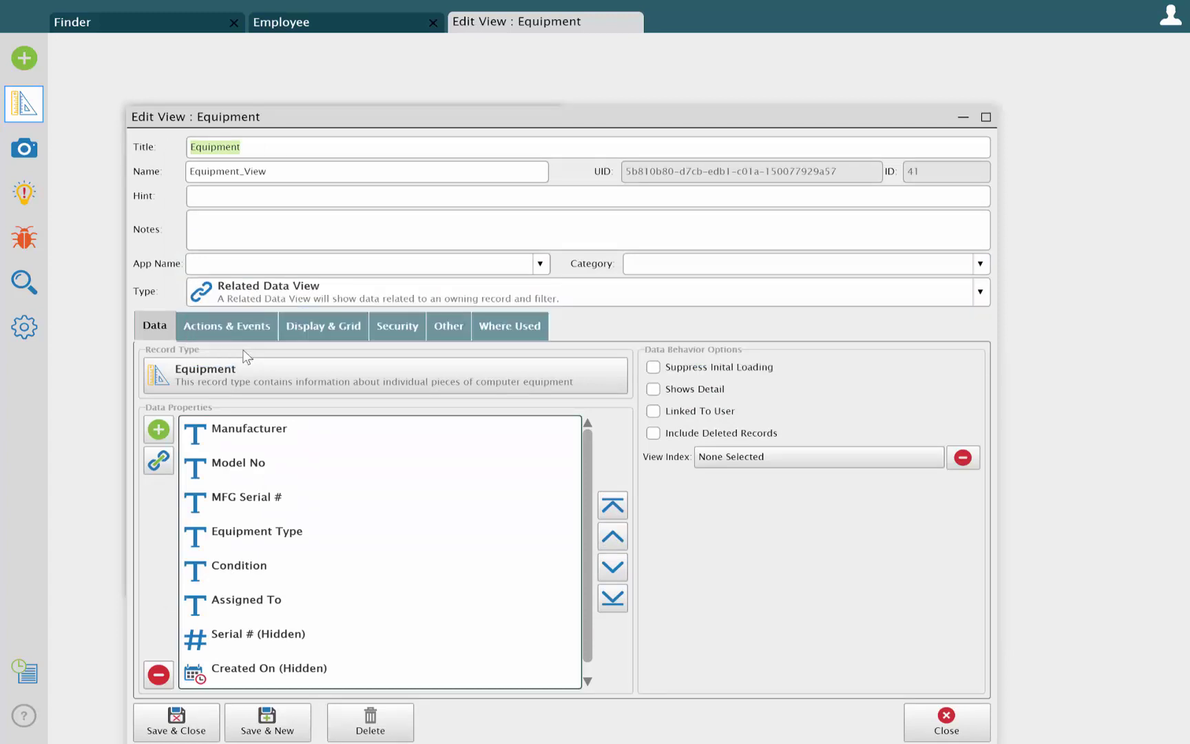
# Add the Employee view as a selection listener of the Equipment view, save its settings and capture the layout.
pyautogui.click(236, 324)
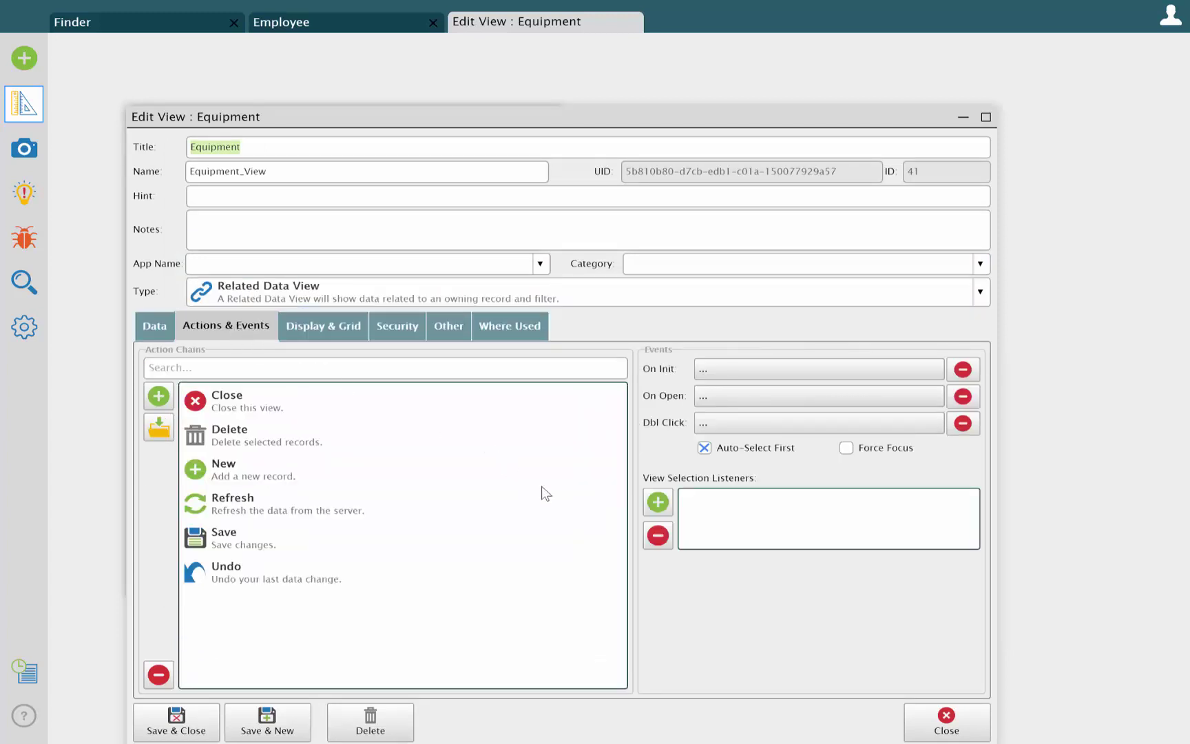
pyautogui.click(659, 502)
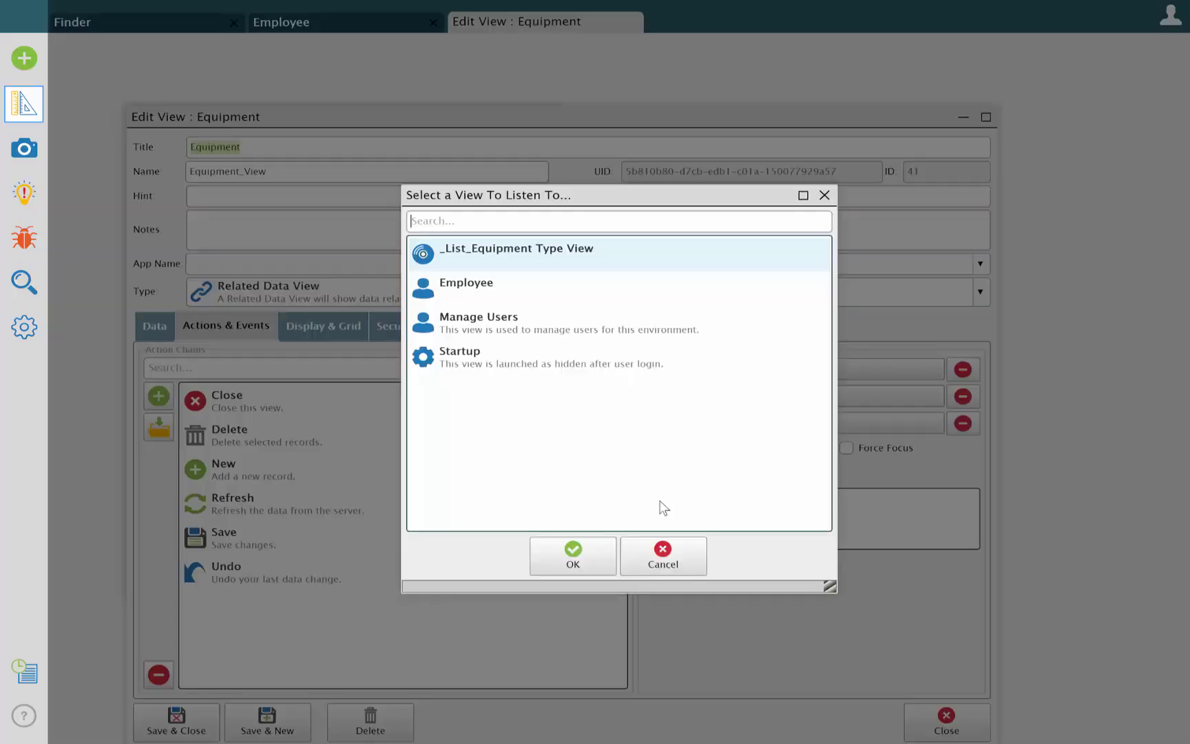
pyautogui.click(469, 280)
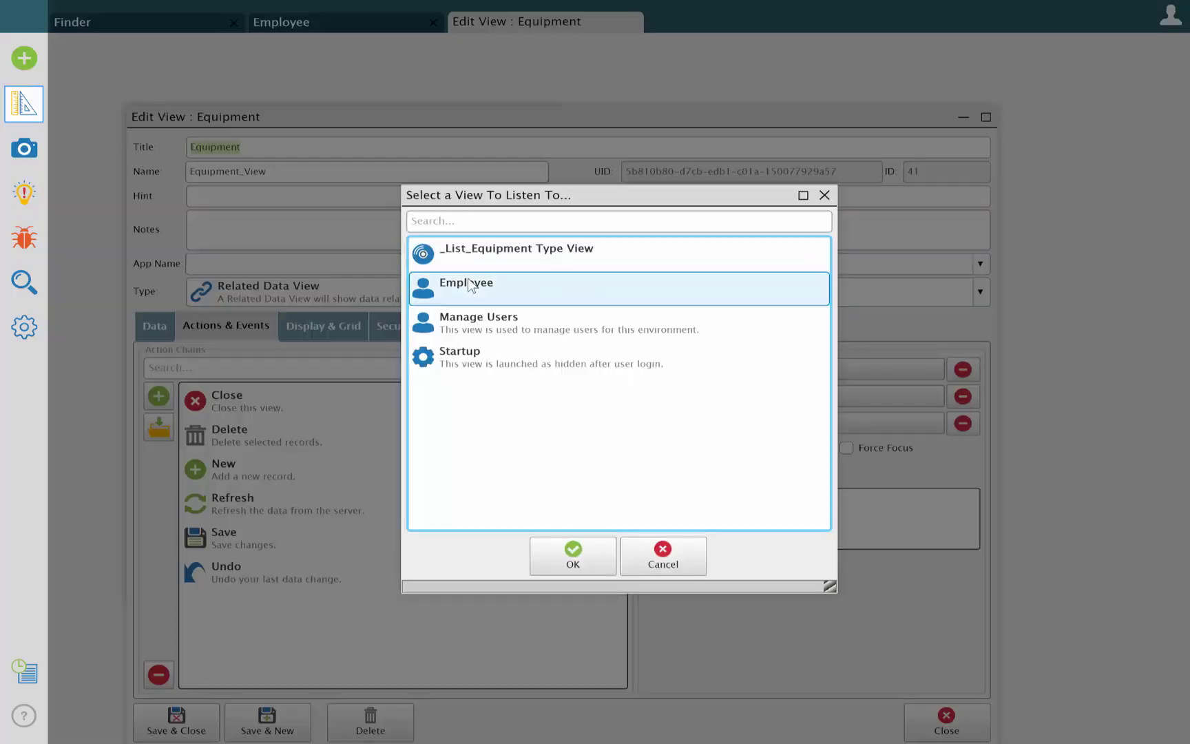
pyautogui.click(559, 548)
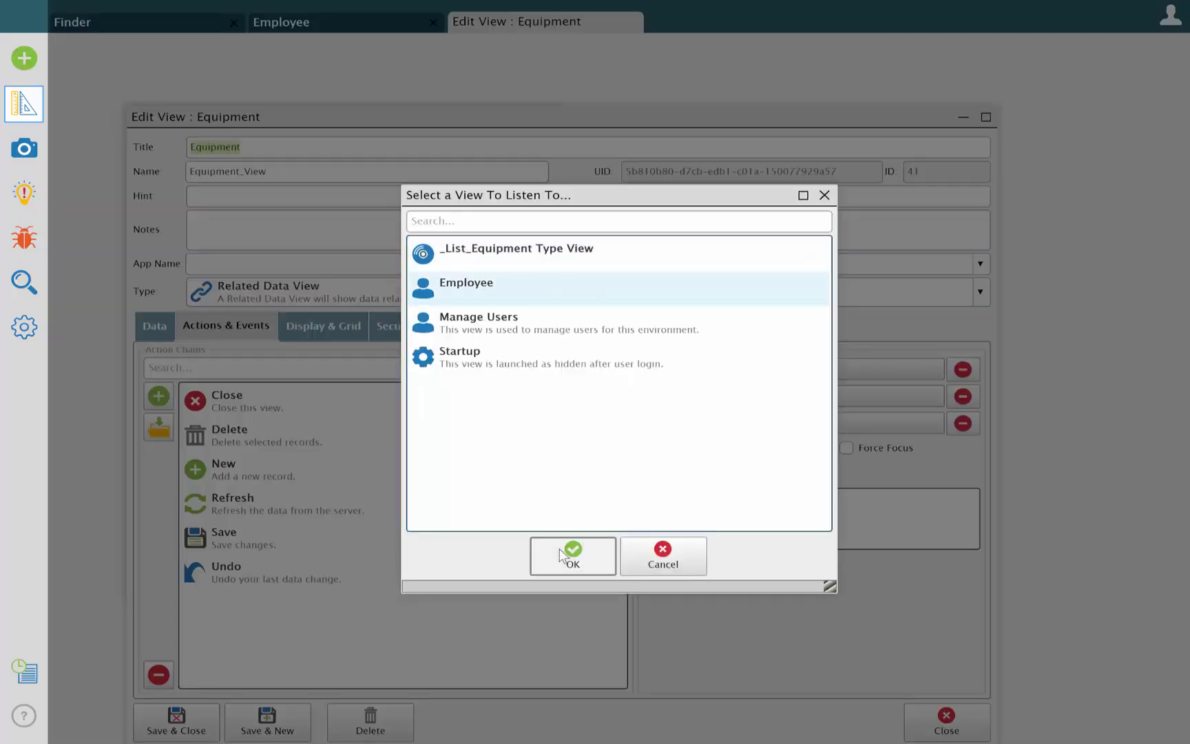
pyautogui.click(191, 729)
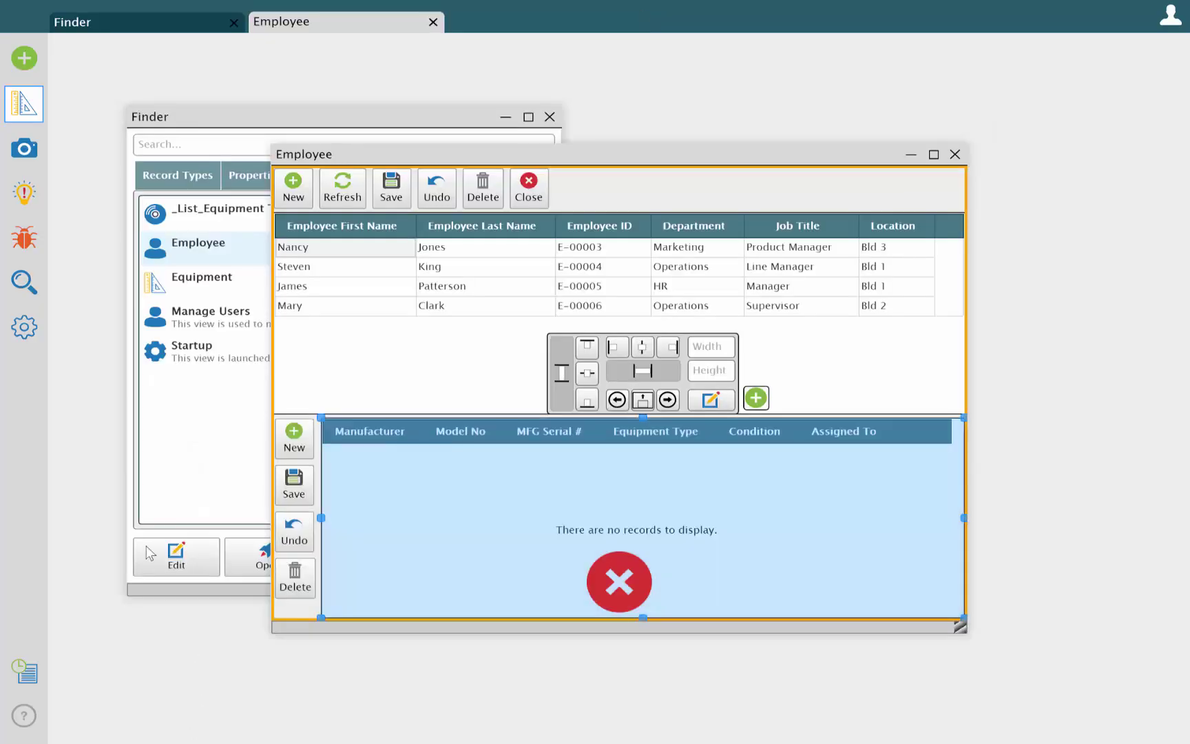
pyautogui.click(24, 149)
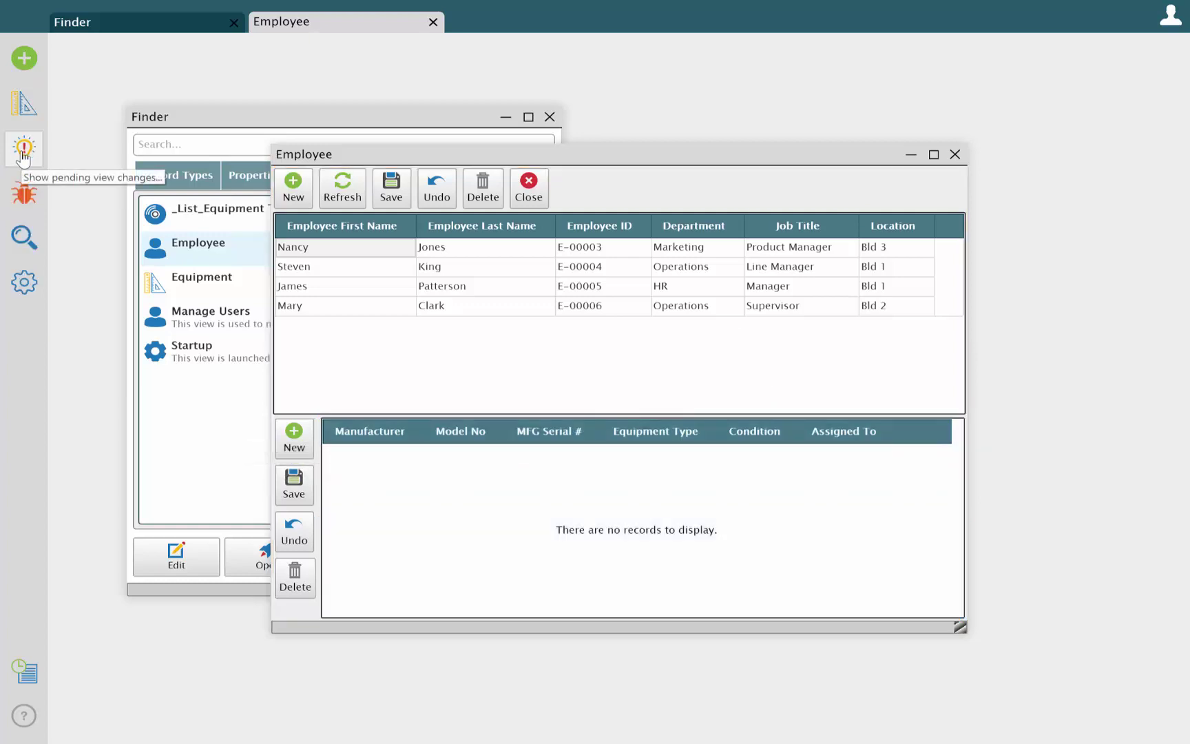
# Add and save an equipment record for the first employee: manufacturer HP, model 124356, MFG serial 99i889, type Laptop.
pyautogui.click(294, 439)
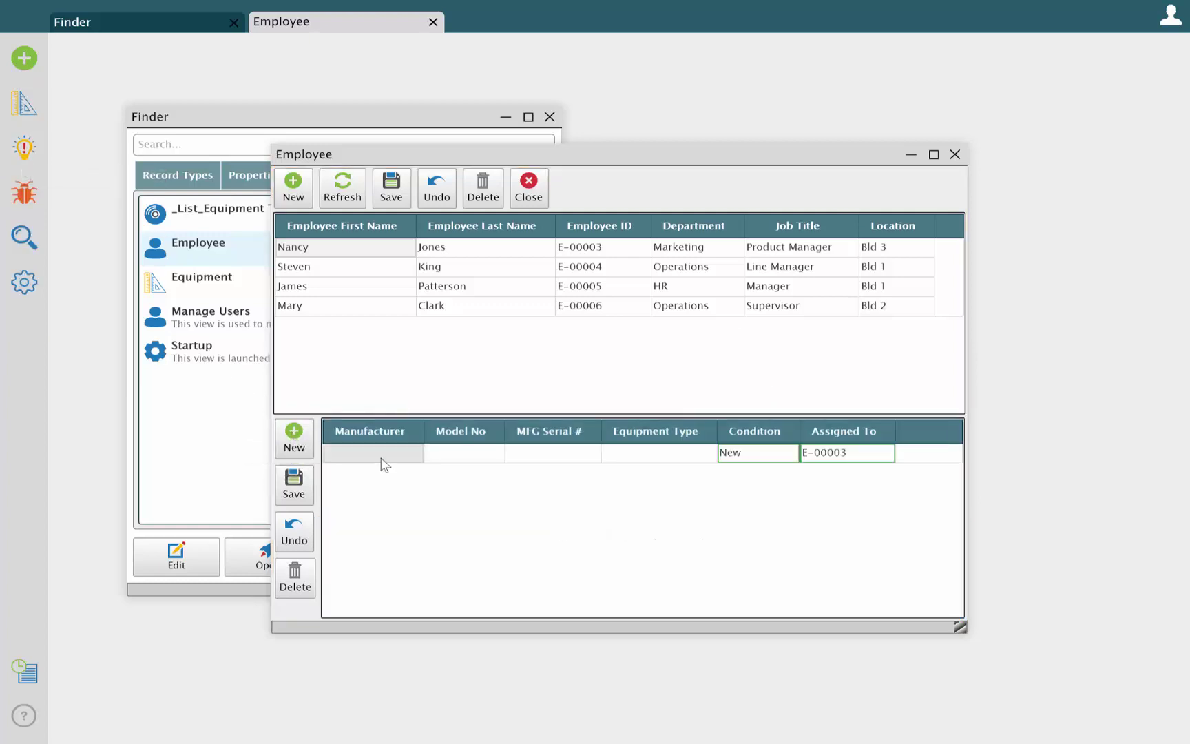
pyautogui.write('HP')
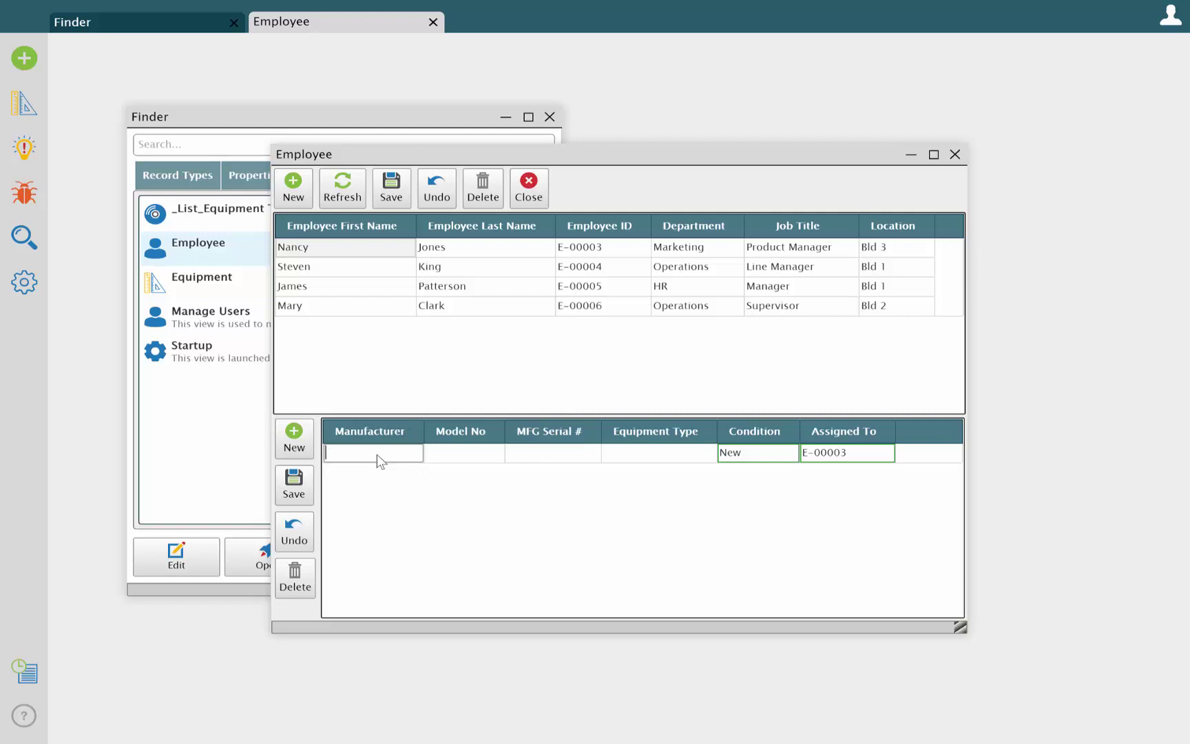
pyautogui.press('Tab')
pyautogui.write('124356')
pyautogui.press('Tab')
pyautogui.write('99i889')
pyautogui.press('Tab')
pyautogui.write('Laptop')
pyautogui.press('Return')
pyautogui.click(293, 484)
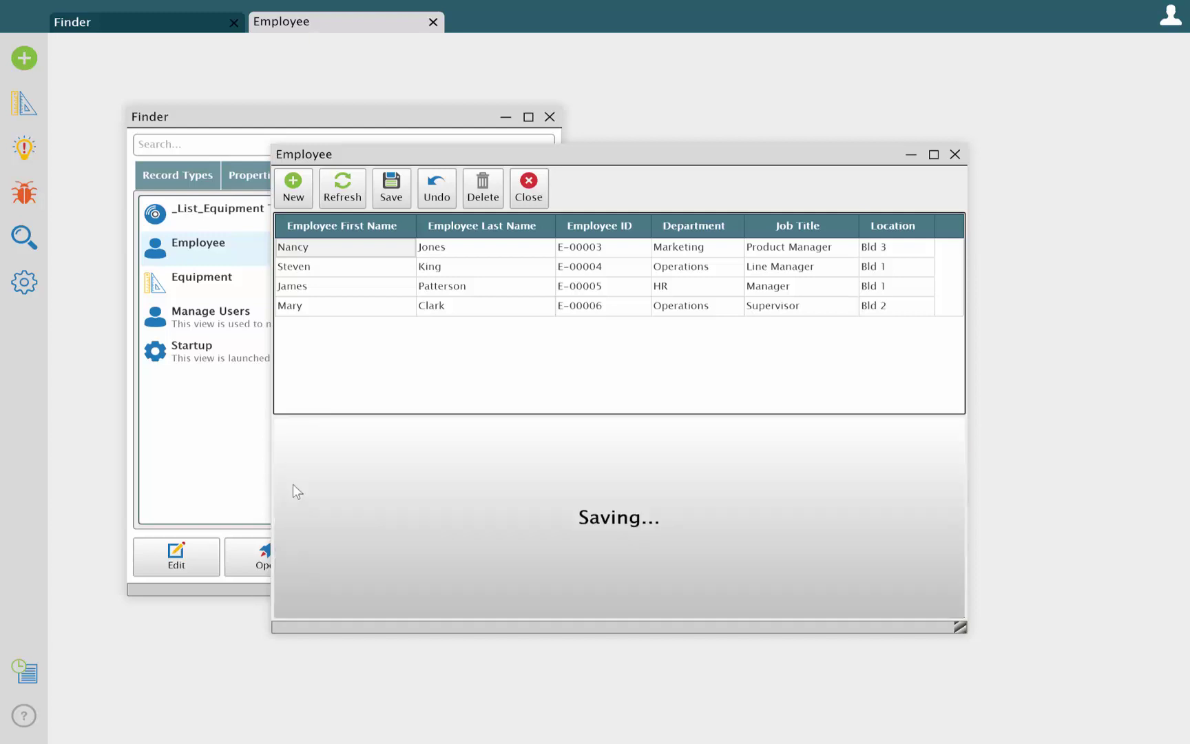
# Add and save another equipment record for the same employee: manufacturer HP, model 8887979, MFG serial 8787878, type Docking Station.
pyautogui.click(295, 436)
pyautogui.click(352, 473)
pyautogui.write('HP')
pyautogui.press('Tab')
pyautogui.write('8887979')
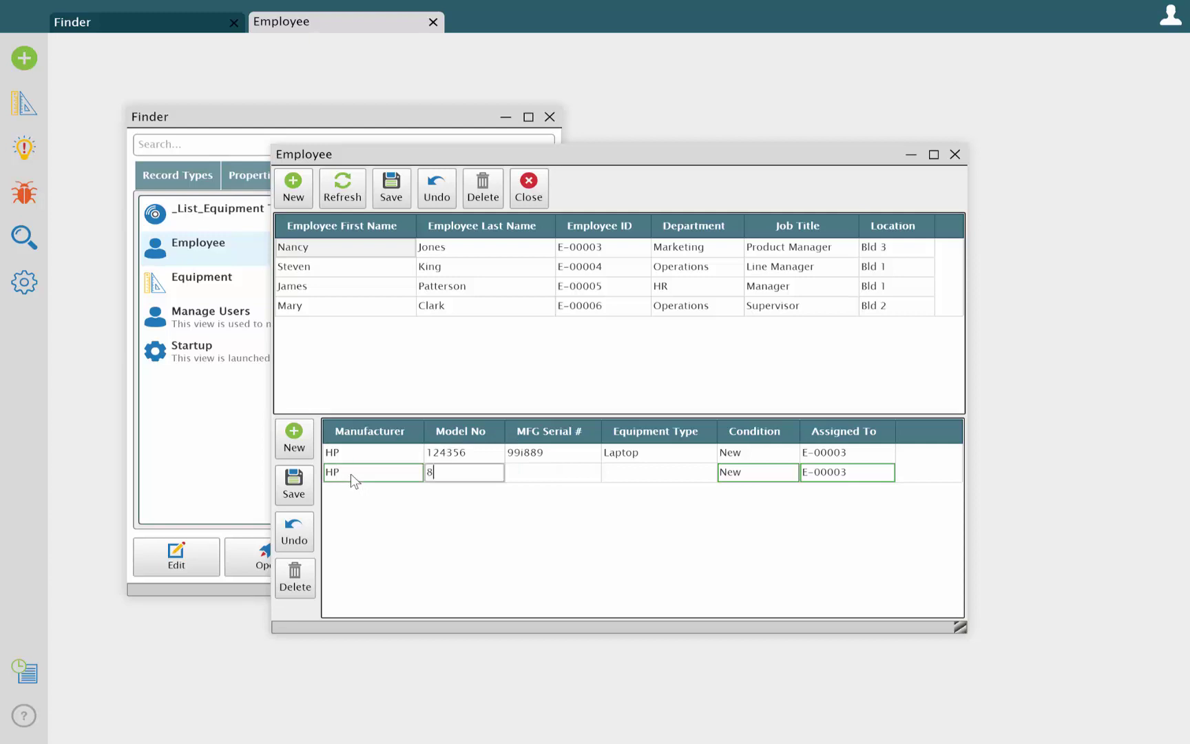
pyautogui.press('Tab')
pyautogui.write('8787878')
pyautogui.press('Tab')
pyautogui.write('Docking Station')
pyautogui.press('Return')
pyautogui.click(294, 485)
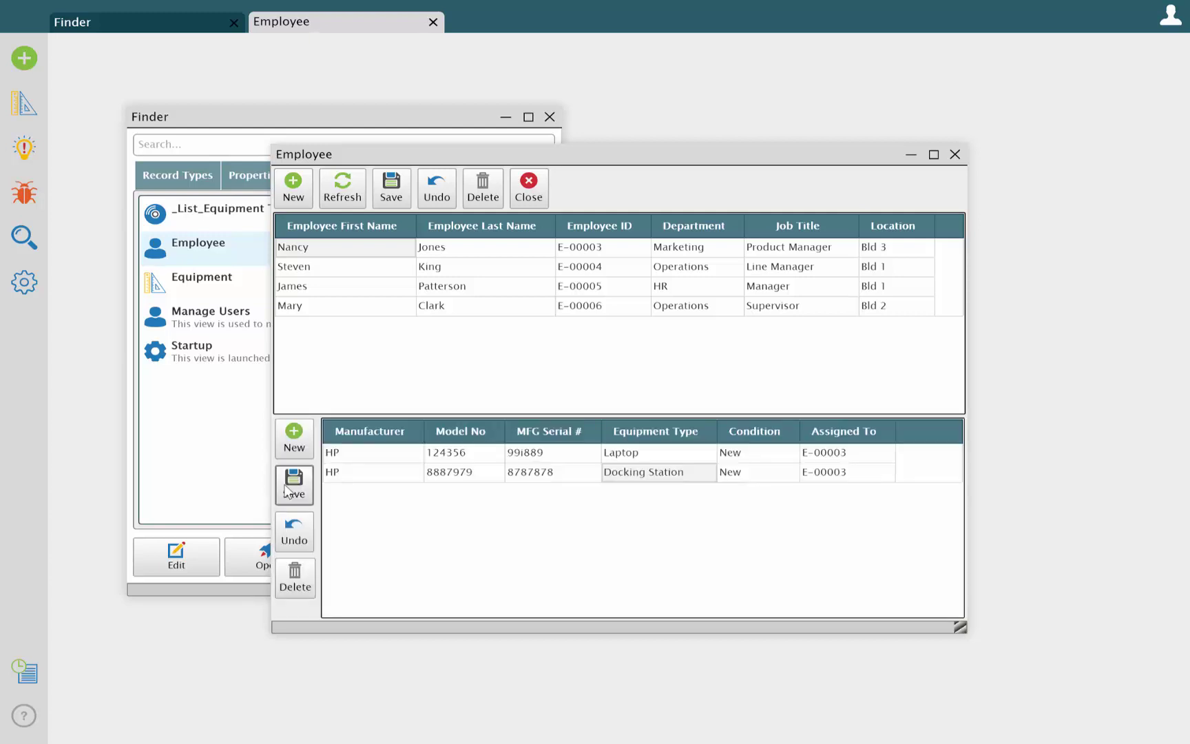
# Add and save an equipment record for the second employee: manufacturer IBM, model 00000999, MFG serial MFG56565, type Laptop.
pyautogui.click(305, 270)
pyautogui.click(350, 248)
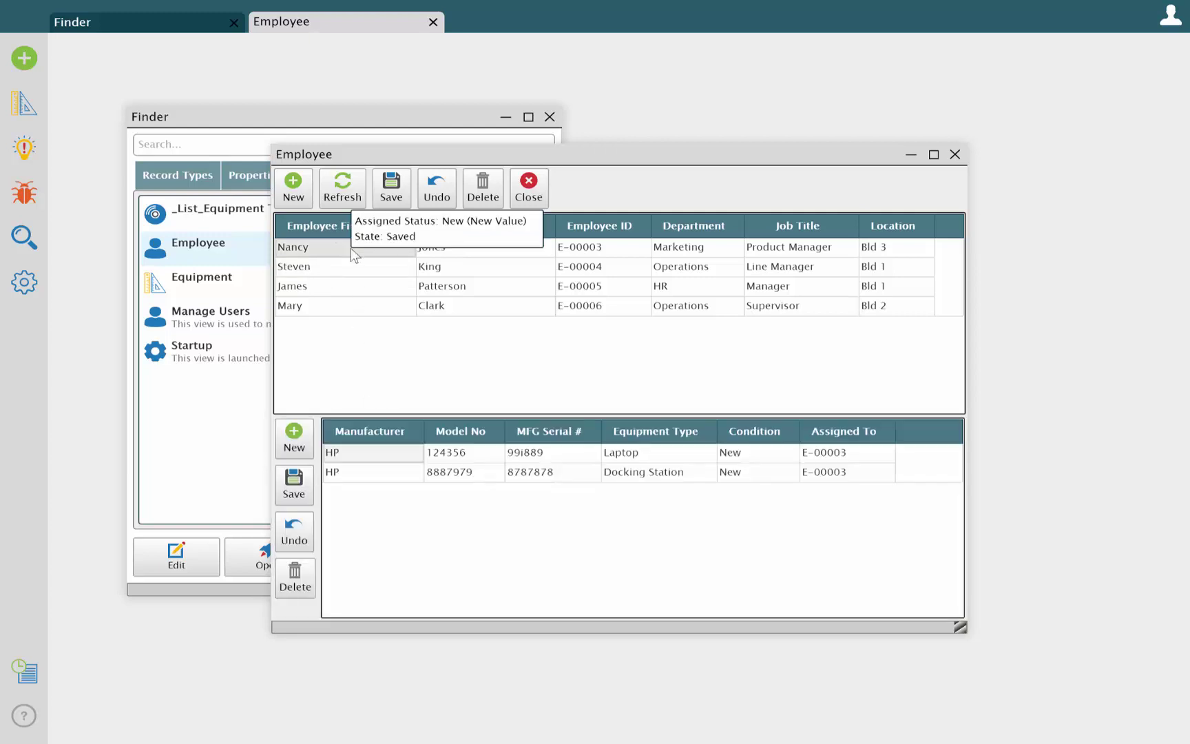
pyautogui.click(385, 269)
pyautogui.click(299, 434)
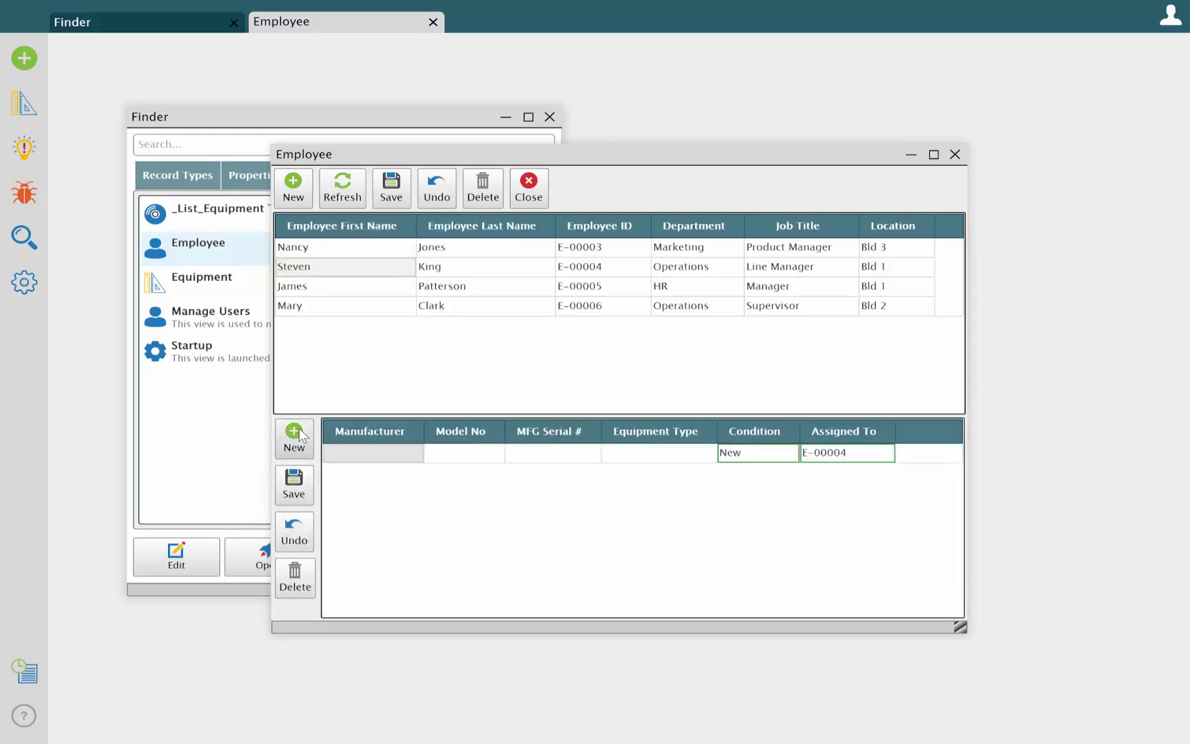
pyautogui.click(354, 451)
pyautogui.write('IBM')
pyautogui.press('Tab')
pyautogui.write('00000999')
pyautogui.press('Tab')
pyautogui.write('MFG56565')
pyautogui.press('Tab')
pyautogui.write('Laptop')
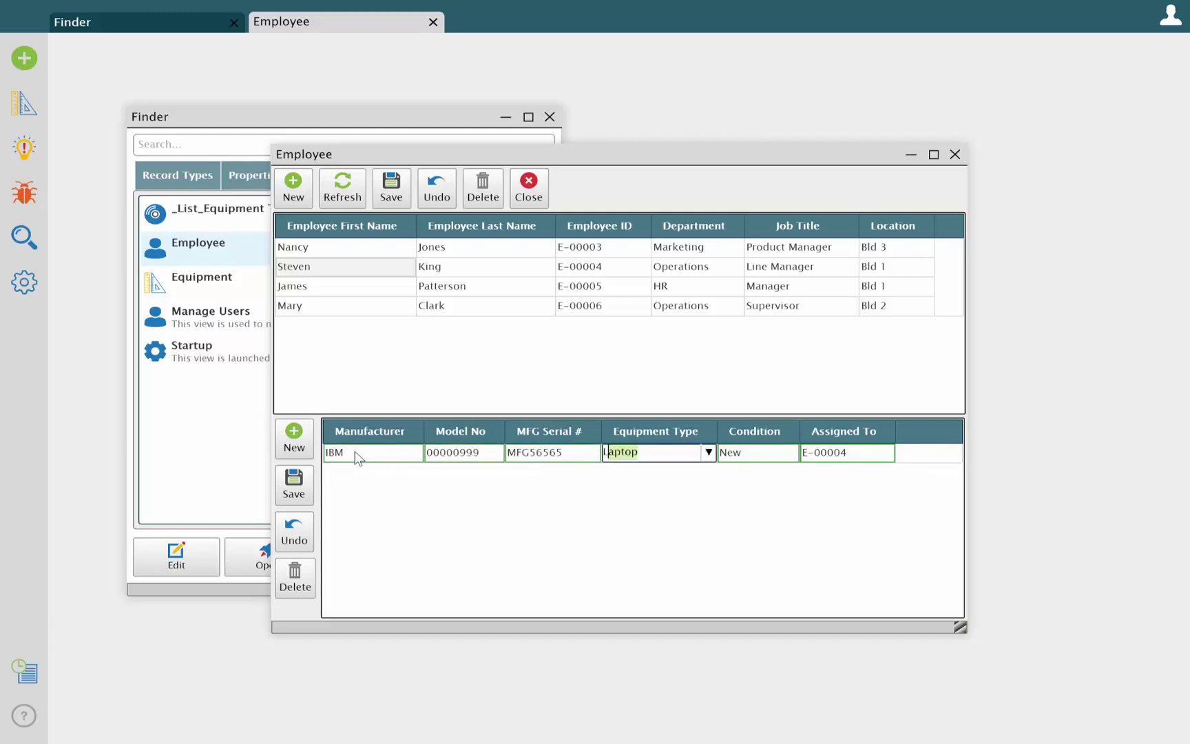
pyautogui.click(301, 490)
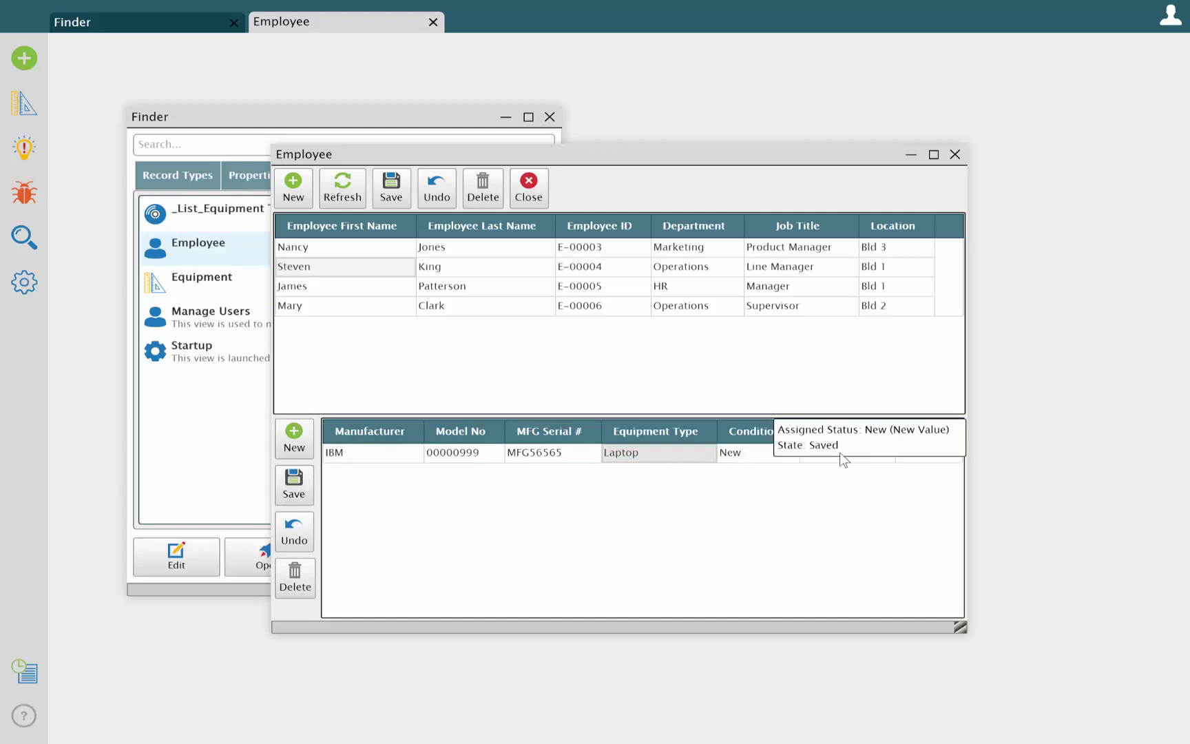
# Compare the equipment related to the first and second employees, and close the Employee view and the Finder.
pyautogui.click(612, 243)
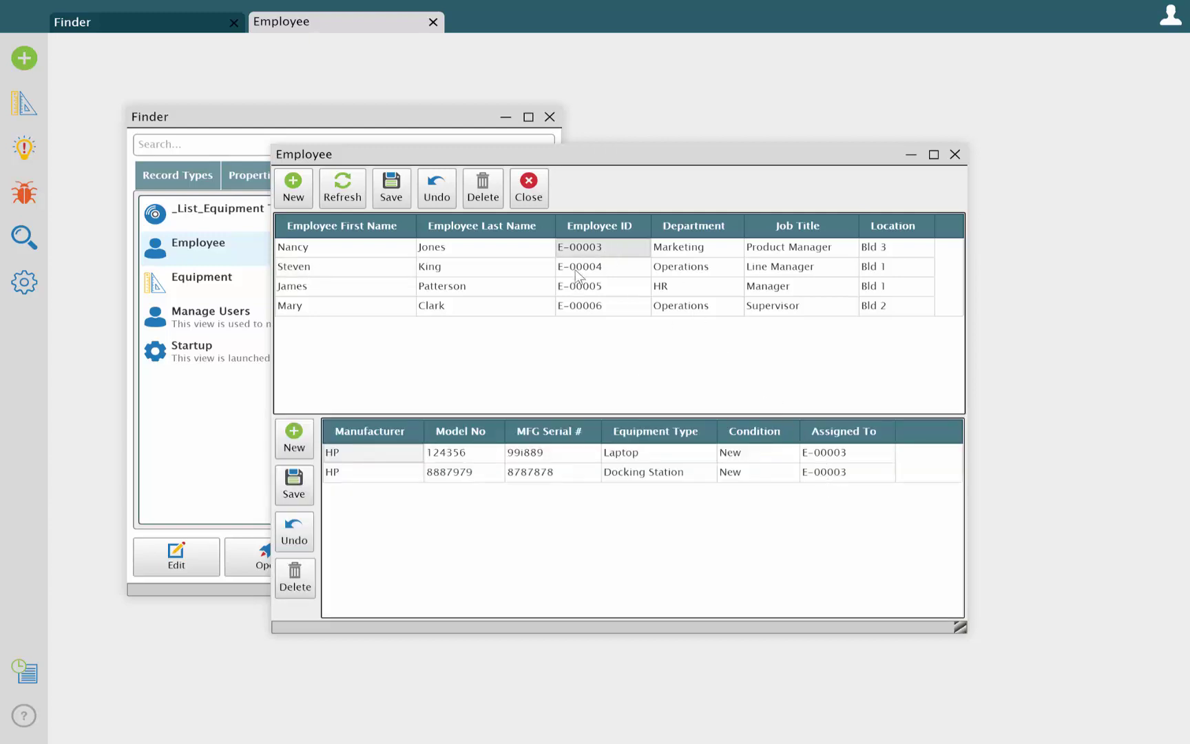
pyautogui.click(531, 262)
pyautogui.click(599, 272)
pyautogui.click(831, 454)
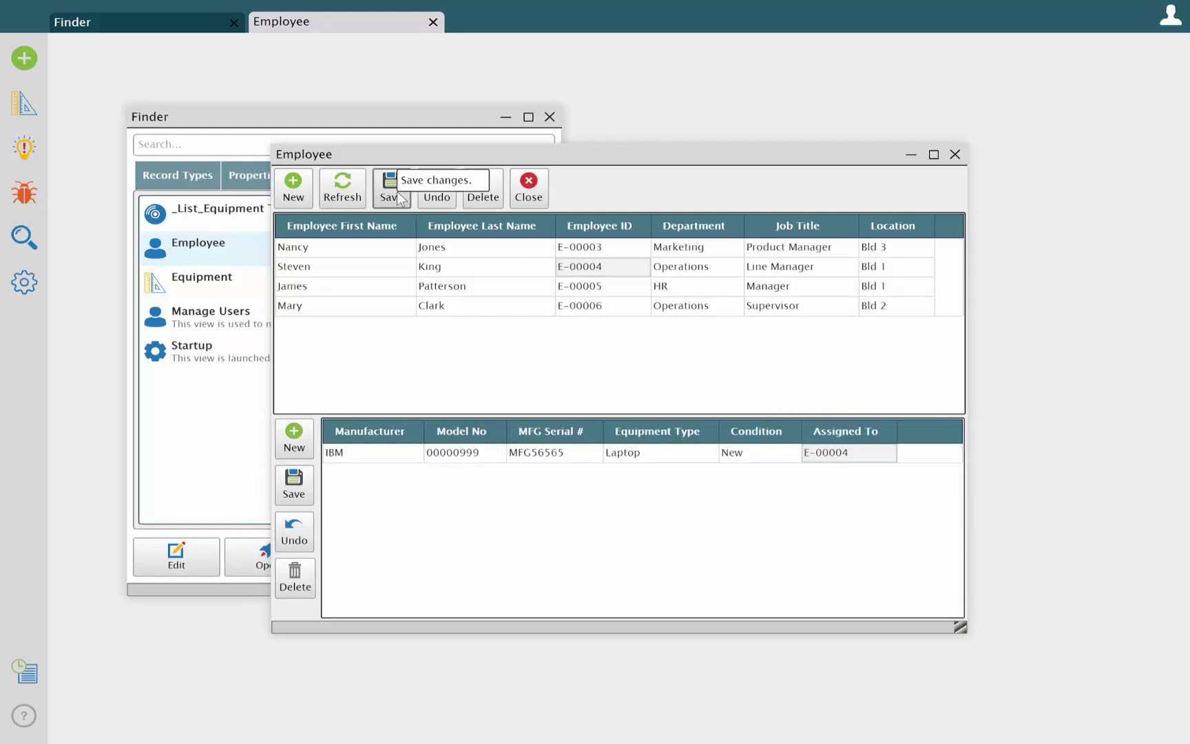
pyautogui.click(530, 190)
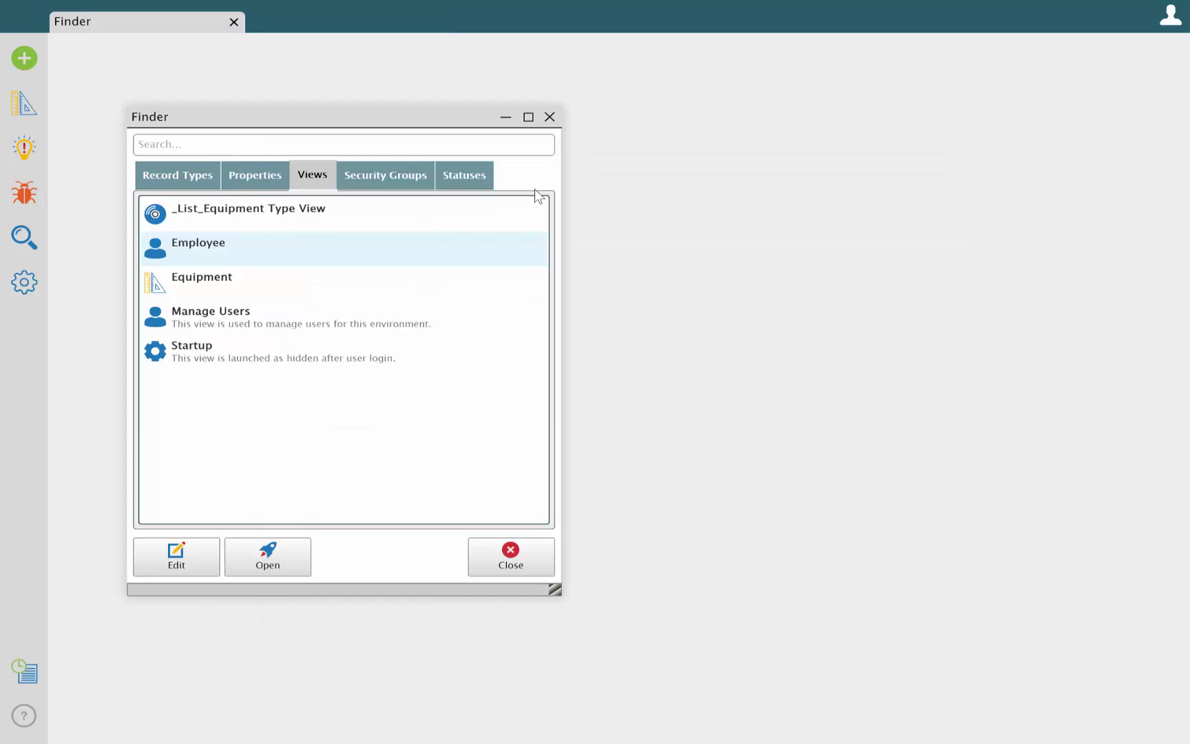
pyautogui.click(502, 558)
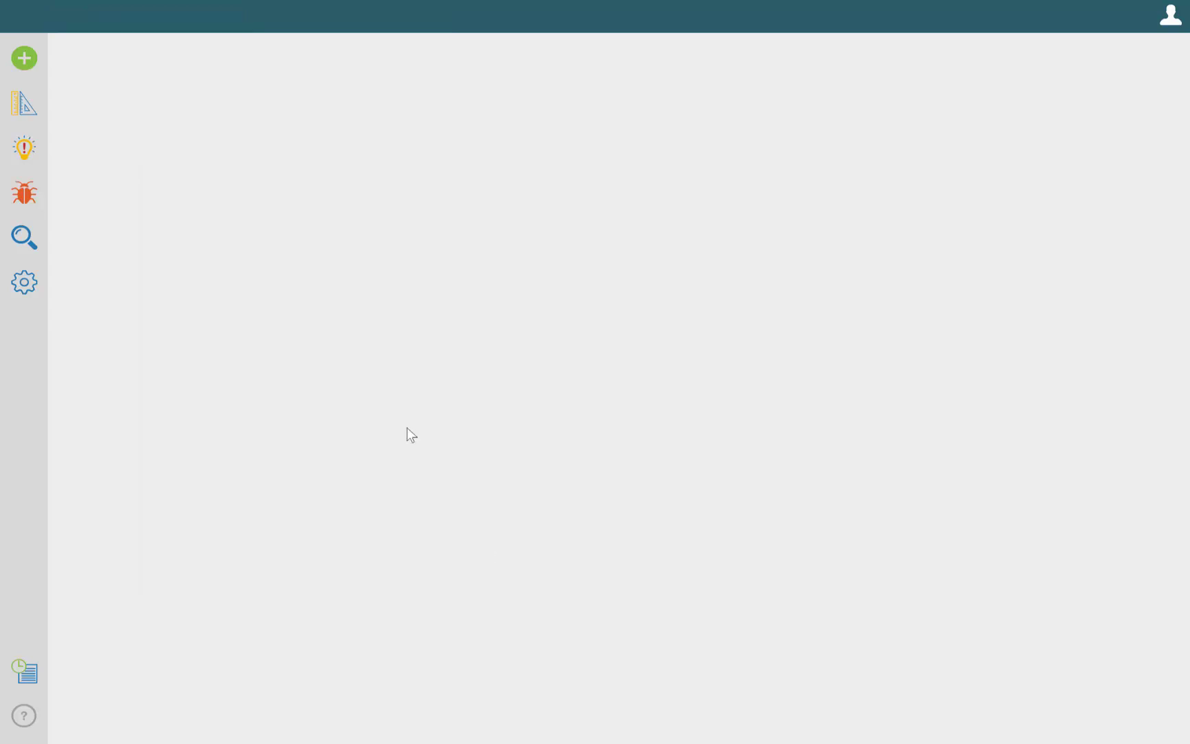
# Create and load a new view for the Equipment record type with all available properties selected.
pyautogui.click(24, 57)
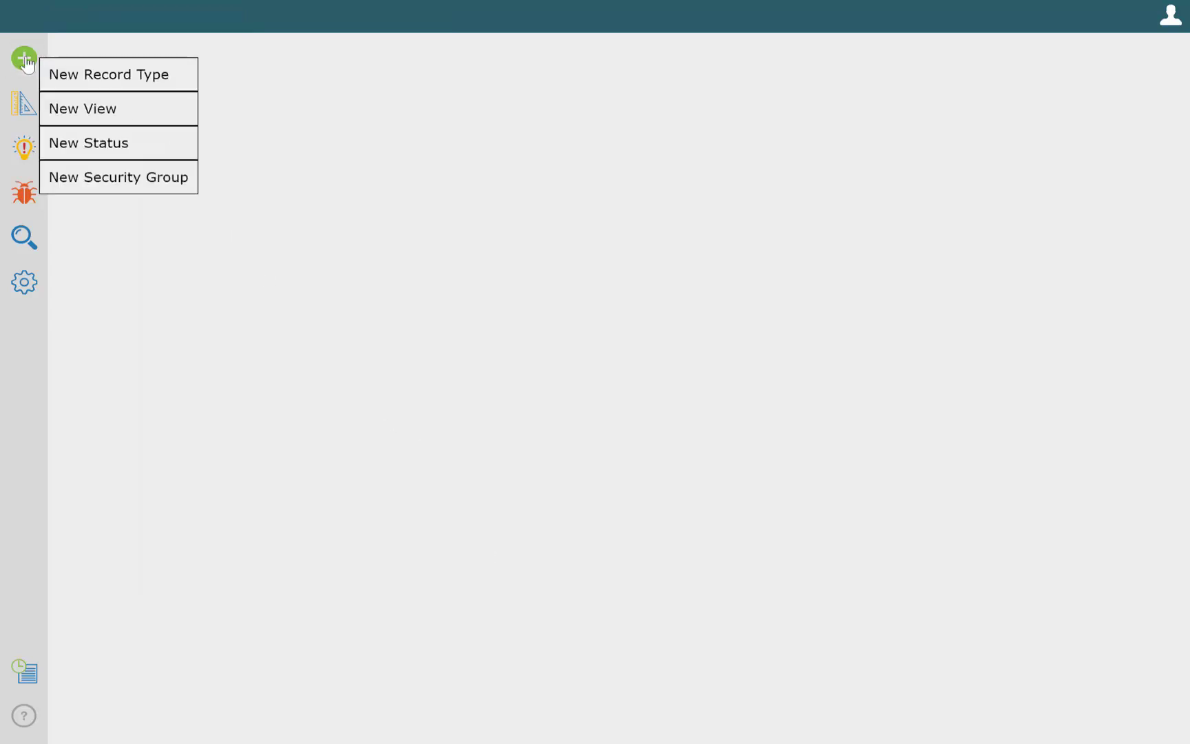
pyautogui.click(88, 110)
pyautogui.click(458, 396)
pyautogui.click(566, 568)
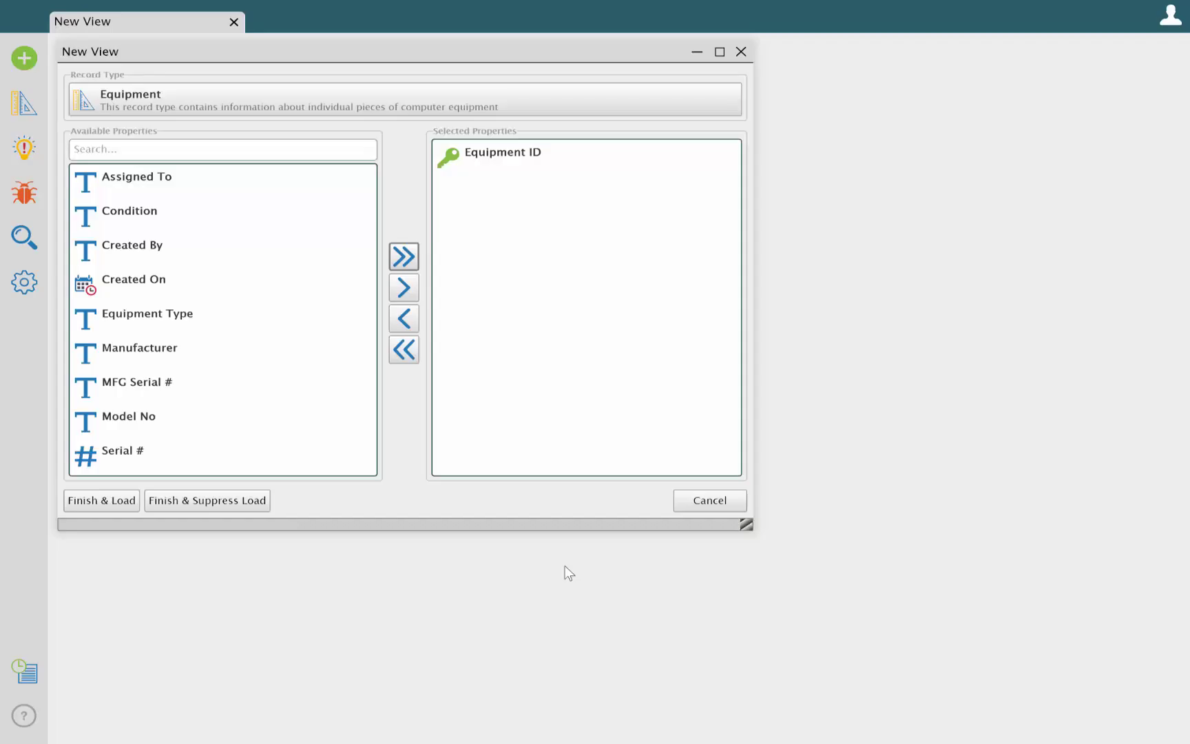
pyautogui.click(404, 257)
pyautogui.click(103, 500)
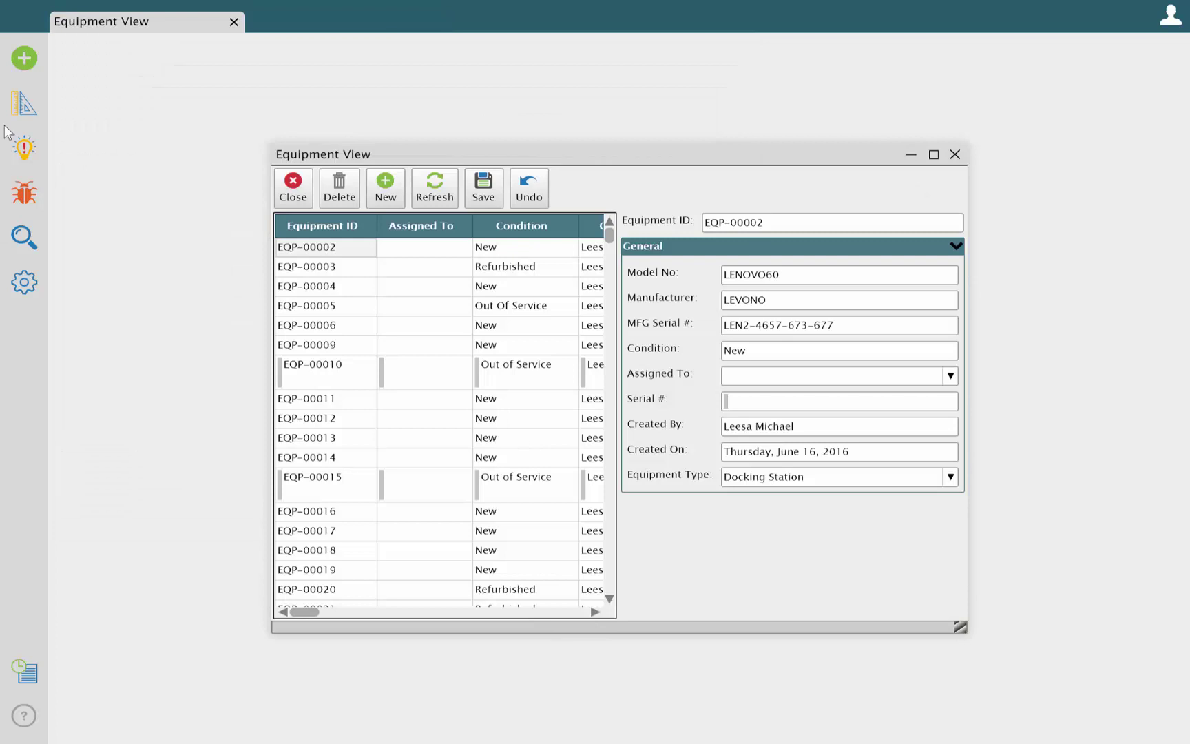
# Switch the new Equipment View to design mode and remove the Equipment ID field and General section beside the grid.
pyautogui.click(24, 103)
pyautogui.moveTo(768, 248); pyautogui.dragTo(620, 582)
pyautogui.click(621, 566)
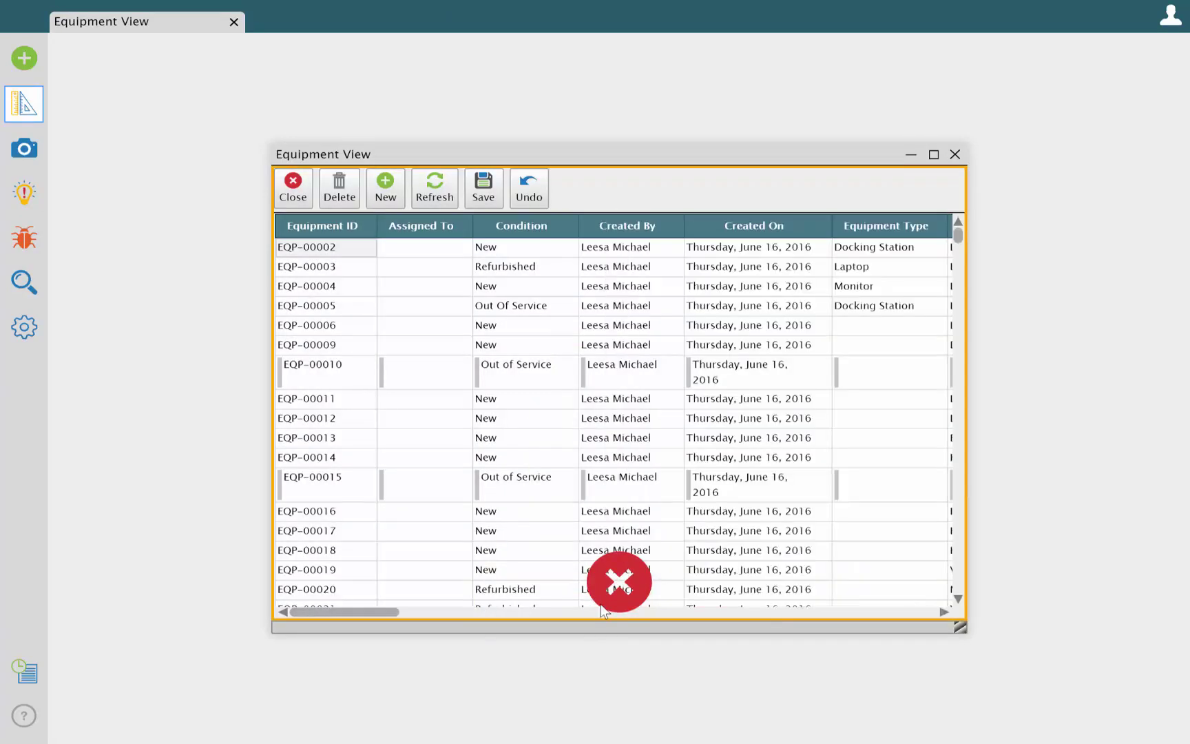
# Edit the Equipment View's settings and hide the Equipment ID, Created By and Created On columns in the grid.
pyautogui.hotkey('ctrl', 'e')
pyautogui.click(403, 318)
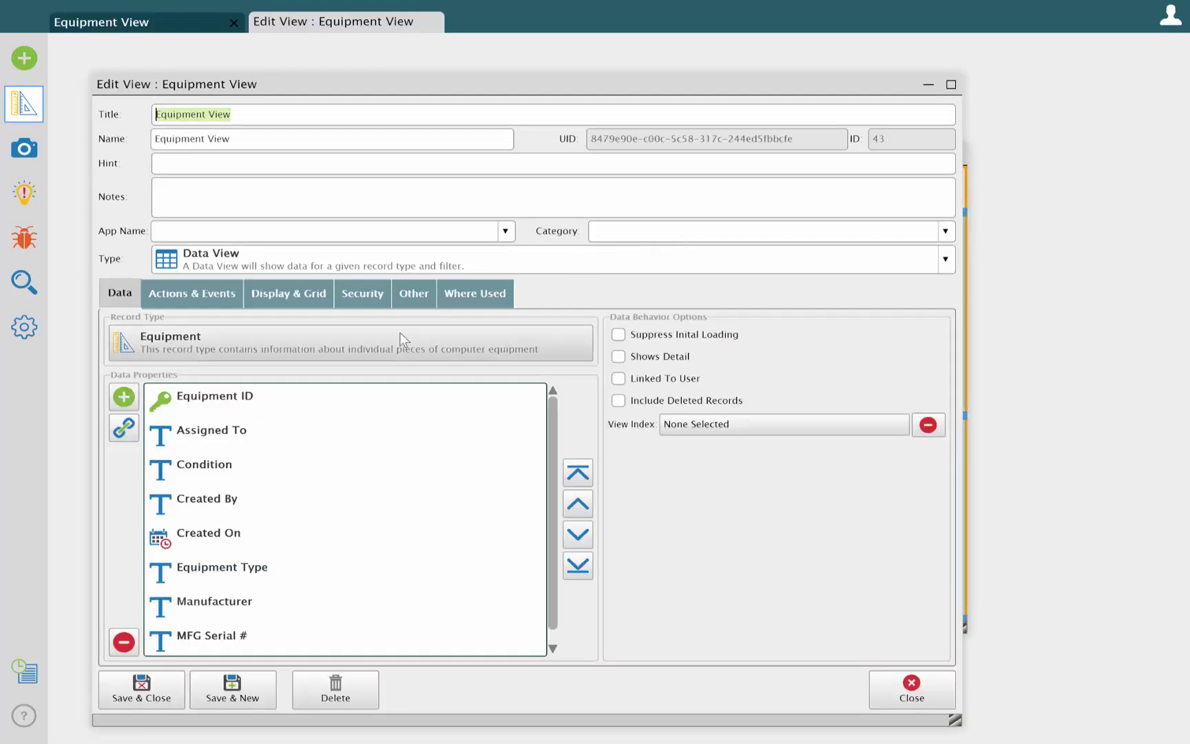
pyautogui.doubleClick(208, 404)
pyautogui.click(187, 373)
pyautogui.click(160, 412)
pyautogui.doubleClick(198, 503)
pyautogui.click(151, 361)
pyautogui.click(177, 431)
pyautogui.doubleClick(207, 533)
pyautogui.click(81, 296)
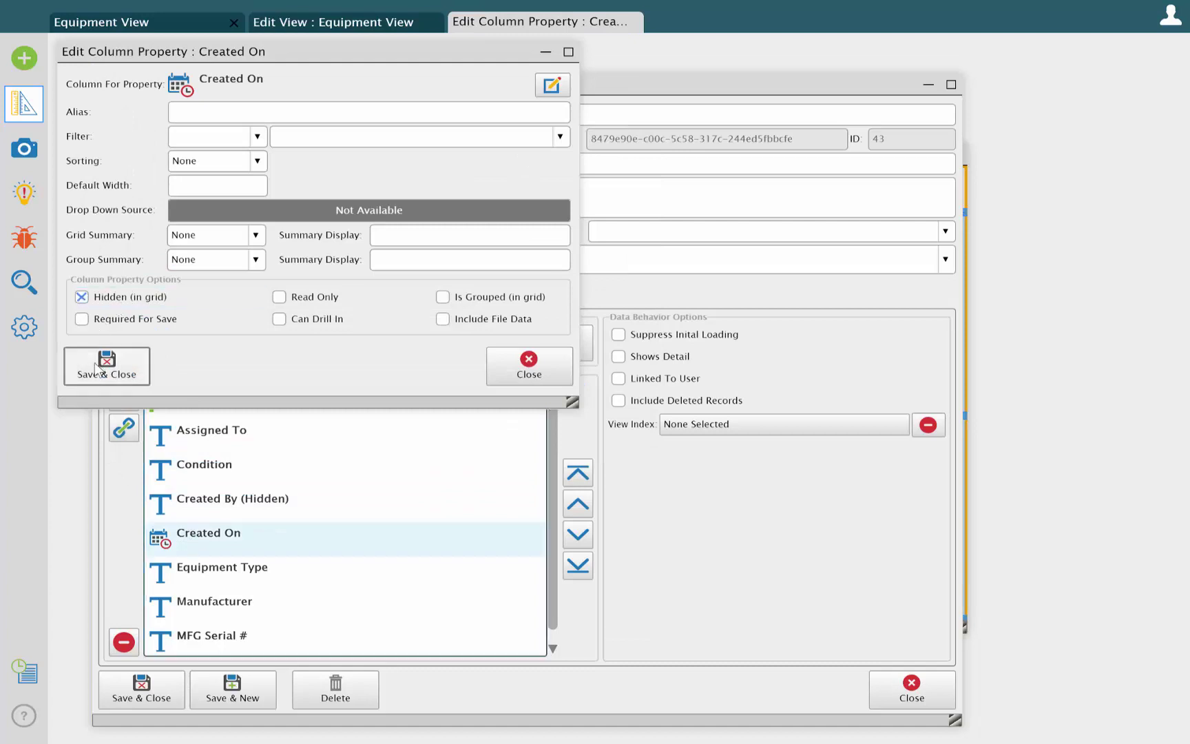
pyautogui.click(108, 365)
# Move the Manufacturer property directly below Equipment ID and the Equipment Type property directly above Condition.
pyautogui.click(204, 598)
pyautogui.click(578, 503)
pyautogui.click(577, 503)
pyautogui.click(578, 503)
pyautogui.click(577, 503)
pyautogui.click(577, 503)
pyautogui.click(264, 600)
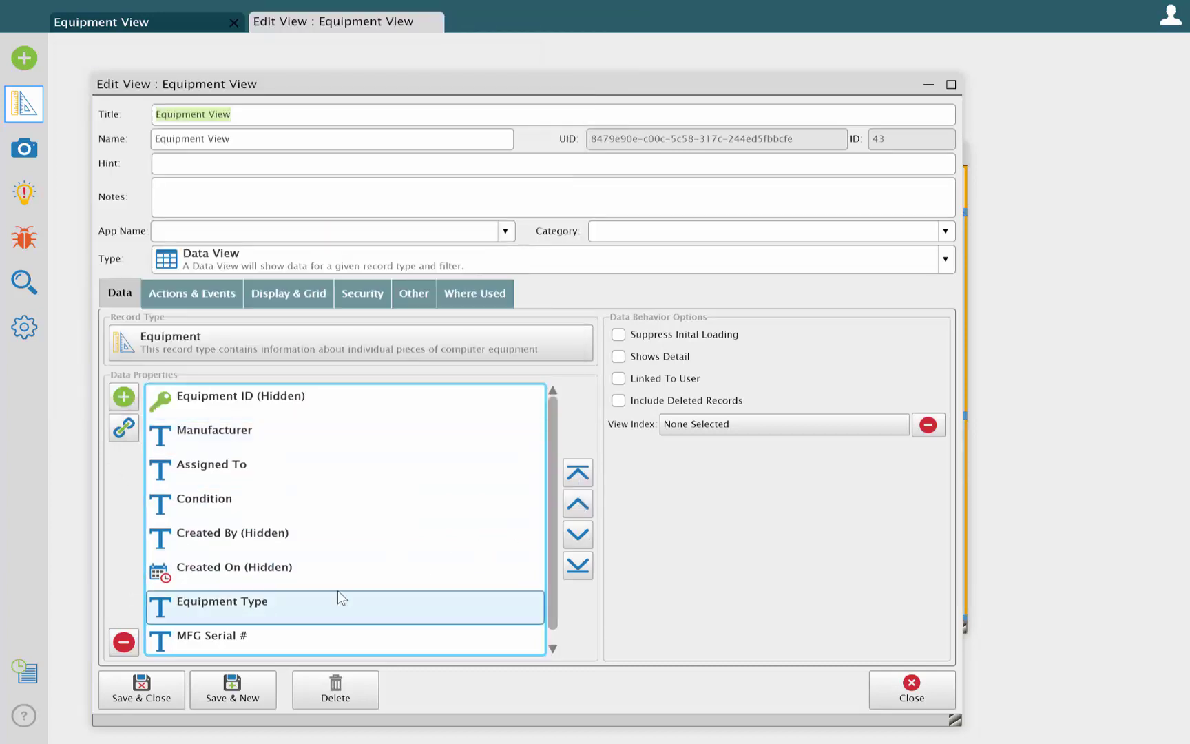
pyautogui.click(570, 509)
pyautogui.click(570, 509)
pyautogui.click(570, 510)
# Move the MFG Serial # property directly below Manufacturer and Model No directly below MFG Serial #.
pyautogui.click(244, 638)
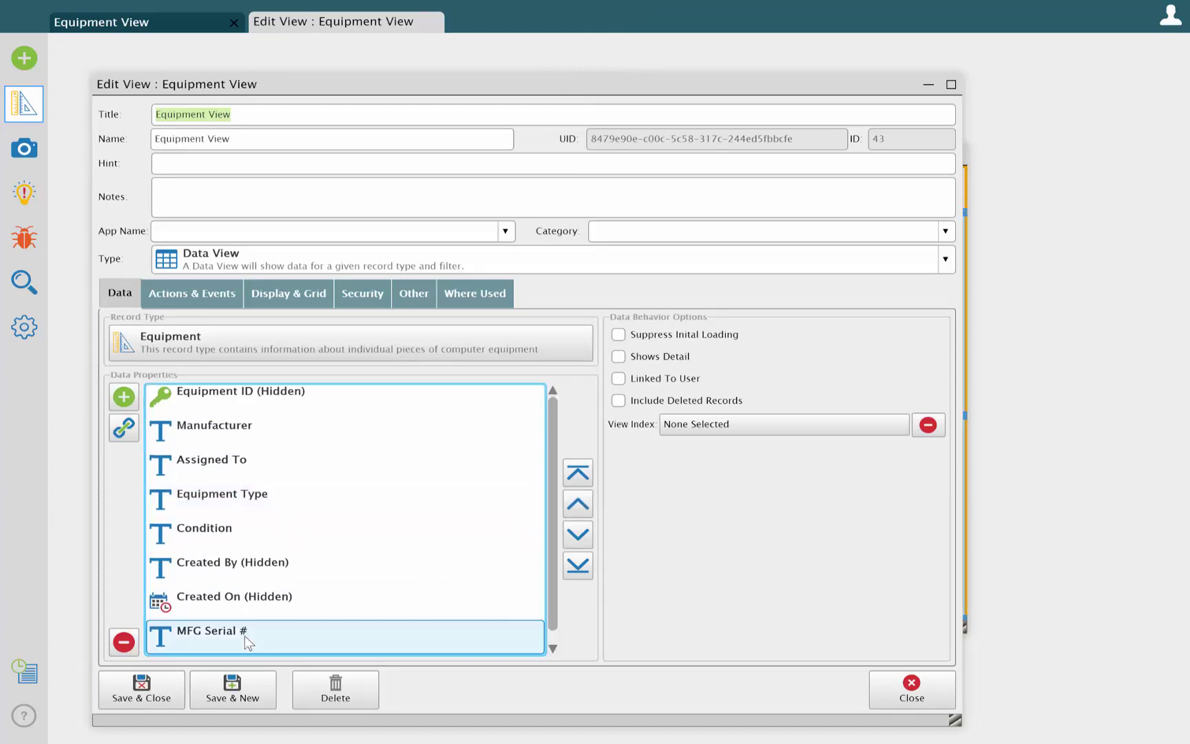
pyautogui.click(577, 503)
pyautogui.click(577, 504)
pyautogui.click(577, 504)
pyautogui.click(577, 503)
pyautogui.click(577, 503)
pyautogui.scroll(-2, 383, 602)
pyautogui.click(313, 601)
pyautogui.click(570, 510)
pyautogui.click(570, 509)
pyautogui.click(570, 510)
pyautogui.click(571, 509)
pyautogui.click(570, 510)
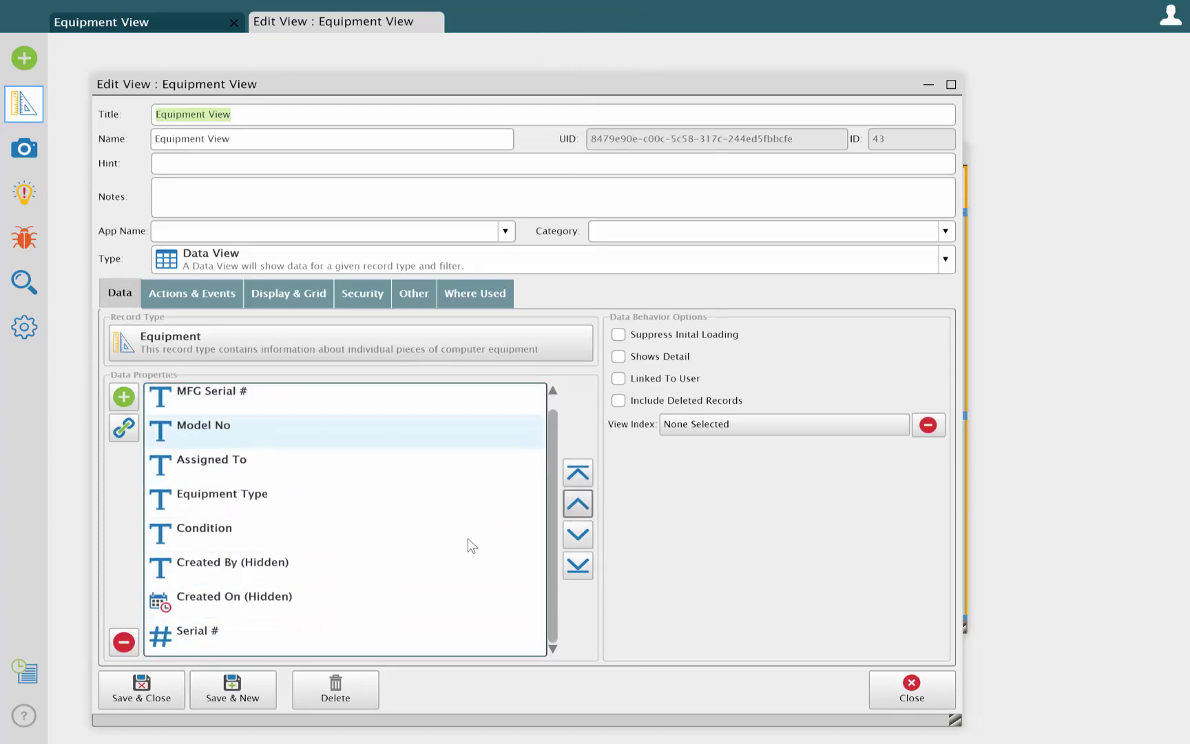
# Hide the Serial # column in the grid, save and close the view's settings, and capture the layout.
pyautogui.doubleClick(248, 625)
pyautogui.click(157, 321)
pyautogui.click(124, 382)
pyautogui.click(141, 689)
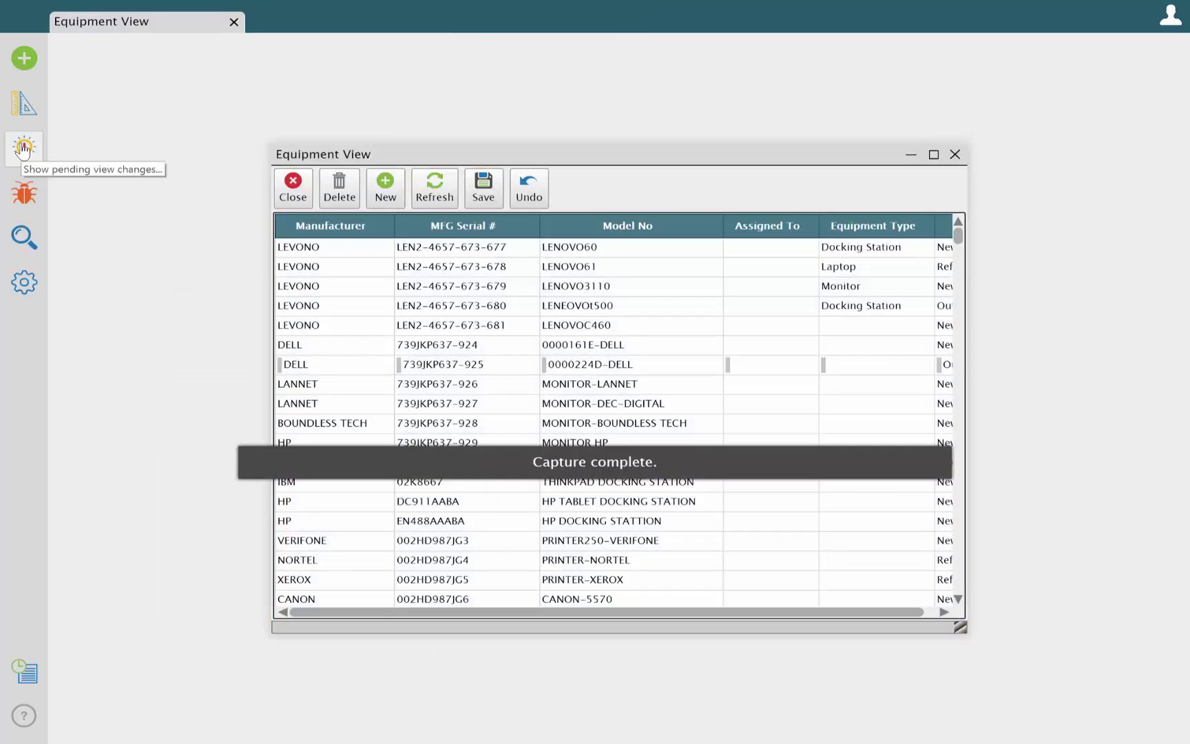
# Maximize the Equipment View, sort its records by Assigned To in descending order, and close the view.
pyautogui.click(933, 155)
pyautogui.click(544, 93)
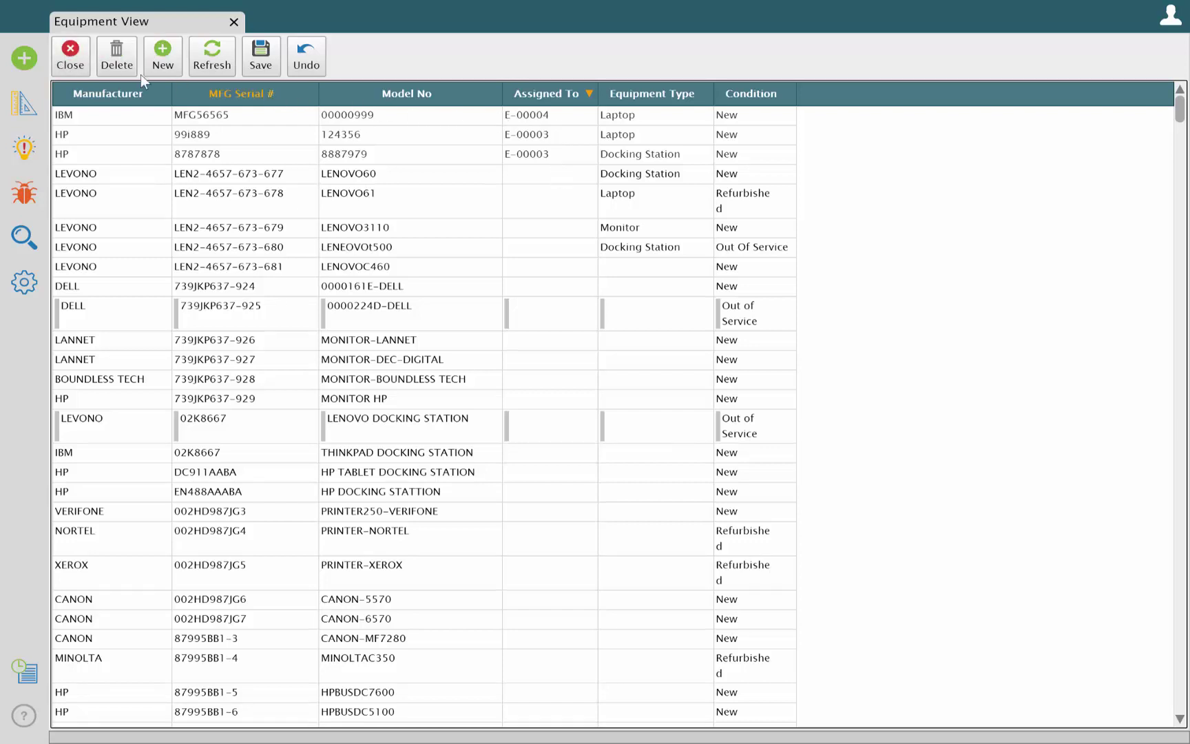
pyautogui.click(63, 58)
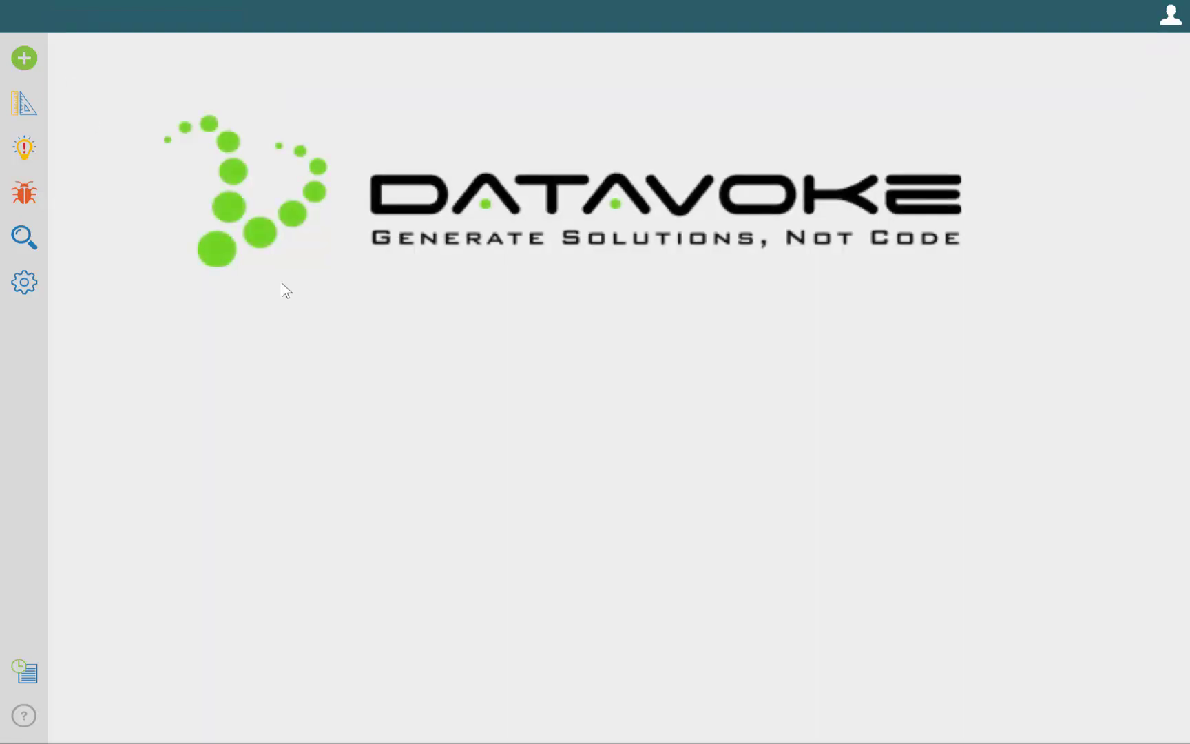